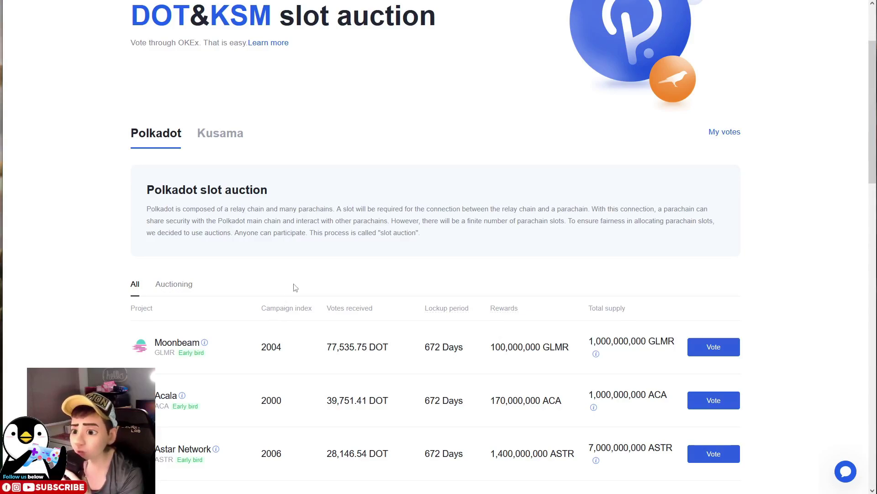
Look over the Polkadot wallet account and the Acala, Moonbeam and Astar crowdloan pages.
{"action": "scroll", "coordinate": [298, 288], "scroll_direction": "up", "scroll_amount": 3}
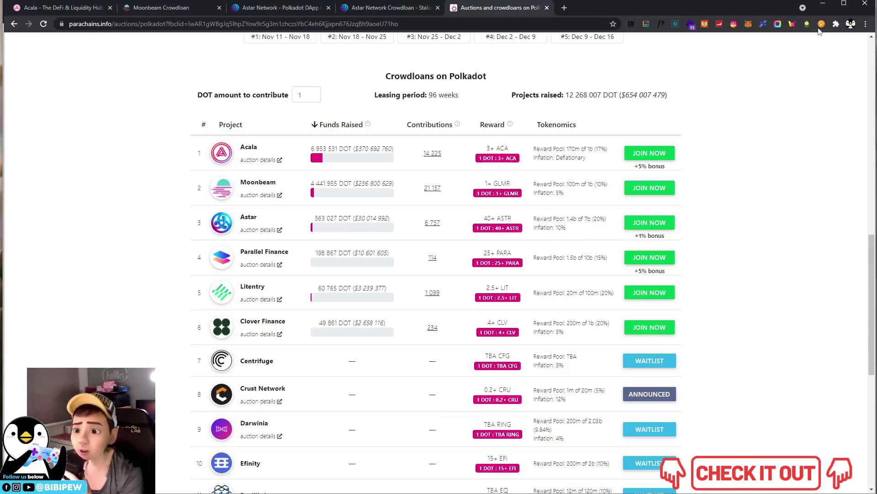
{"action": "left_click", "coordinate": [821, 24]}
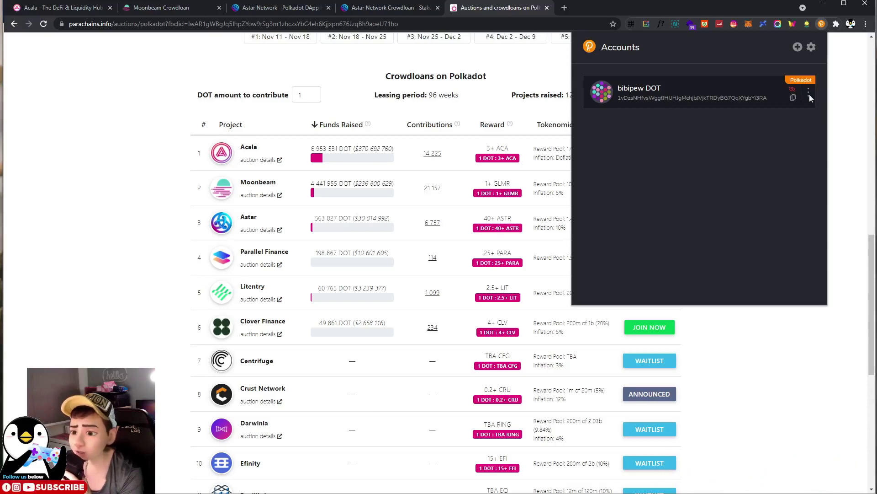
{"action": "left_click", "coordinate": [156, 7]}
{"action": "left_click", "coordinate": [70, 9]}
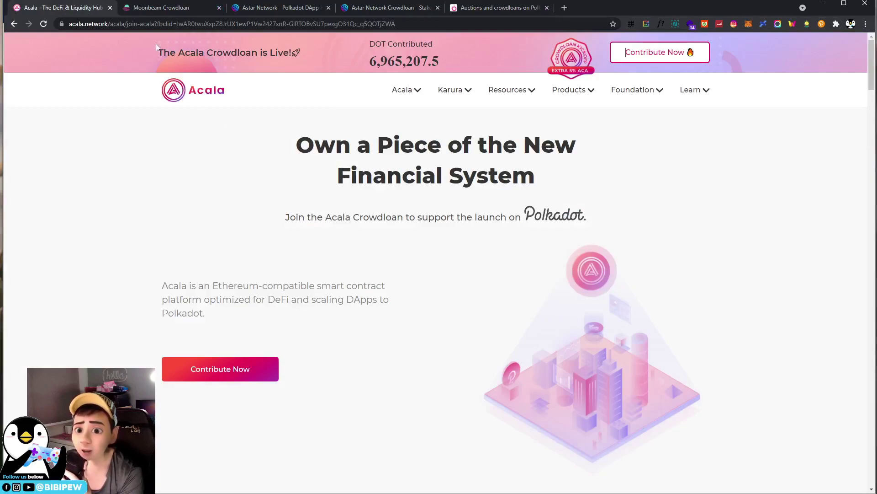
{"action": "left_click", "coordinate": [173, 9]}
{"action": "left_click", "coordinate": [281, 9]}
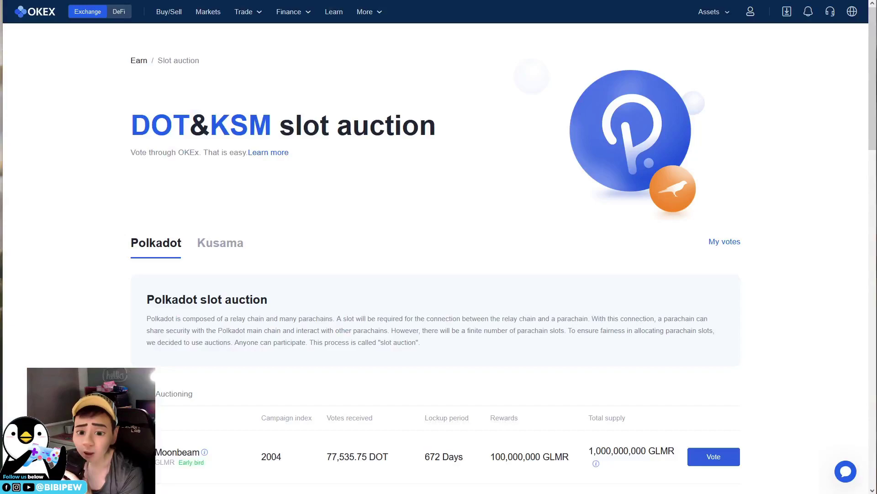
Start an OKEx withdrawal of DOT using the On-Chain method and the DOT-Polkadot network.
{"action": "mouse_move", "coordinate": [722, 17]}
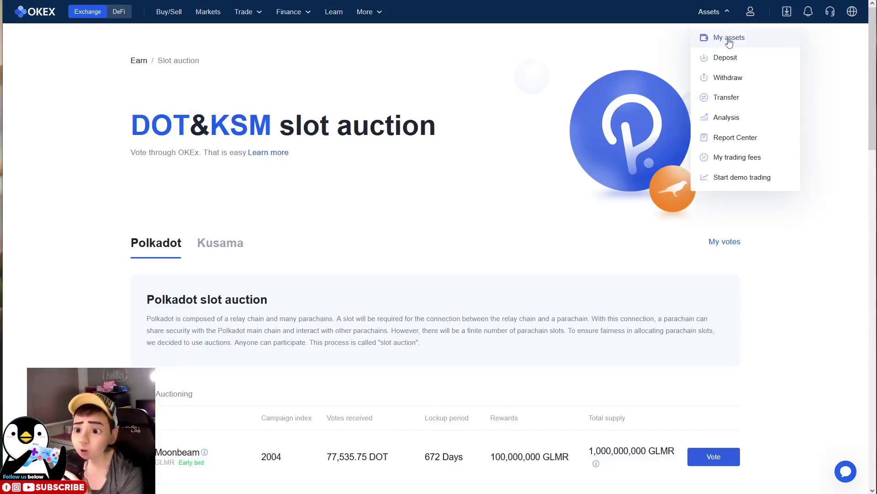
{"action": "left_click", "coordinate": [729, 78]}
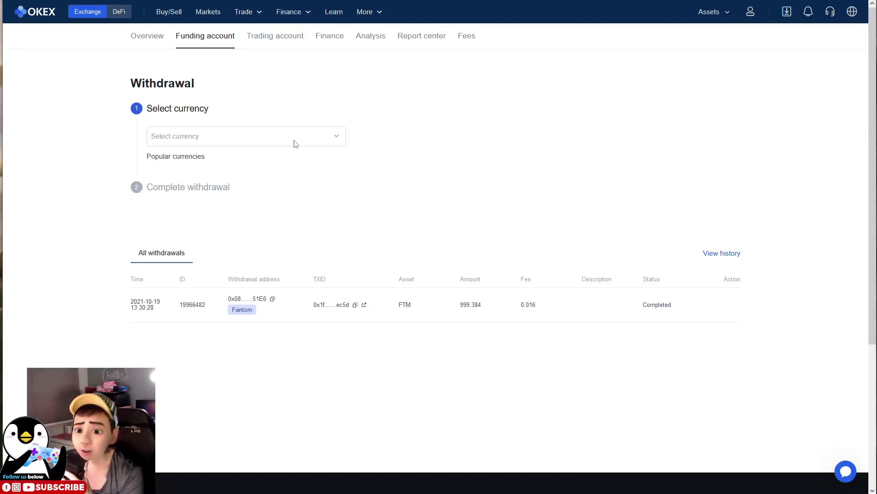
{"action": "left_click", "coordinate": [296, 143]}
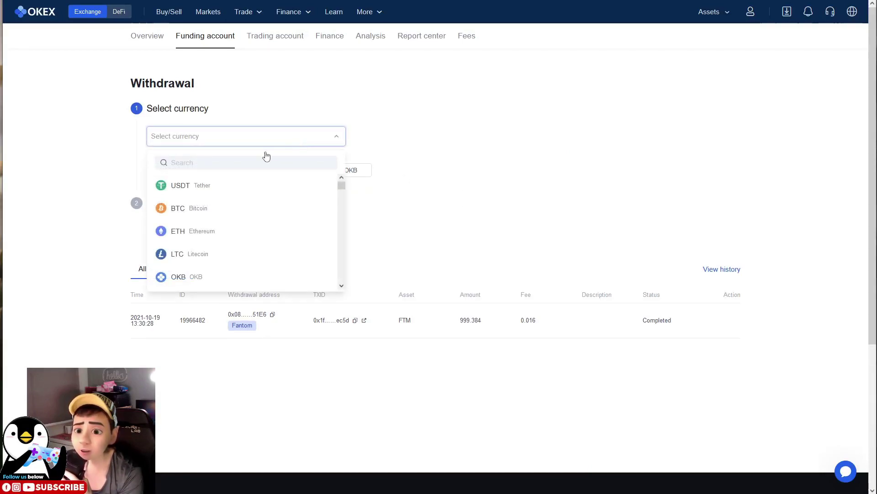
{"action": "left_click", "coordinate": [220, 163]}
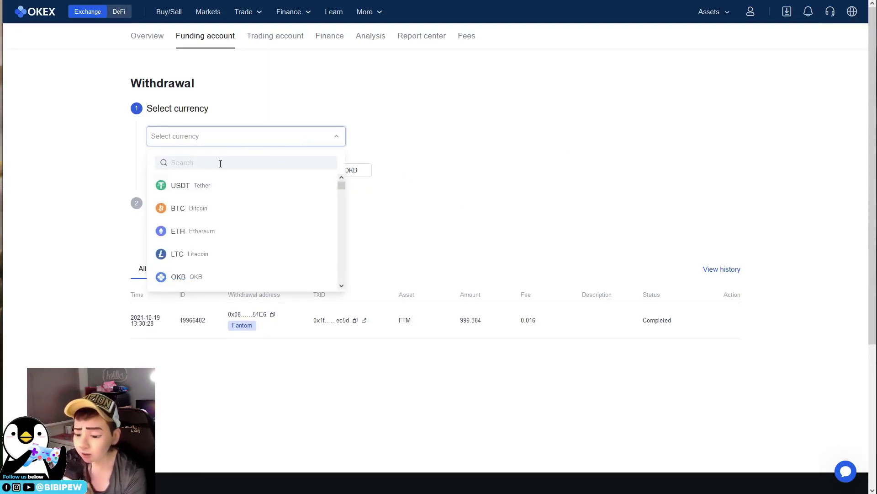
{"action": "type", "text": "dot"}
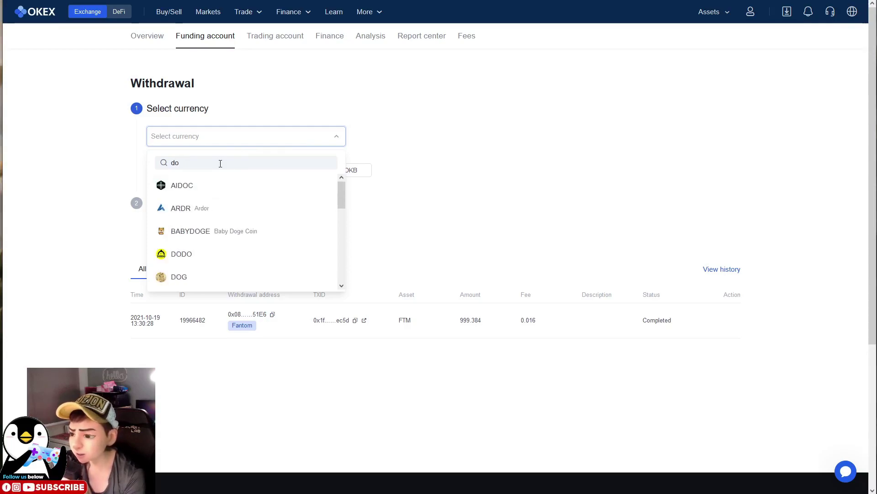
{"action": "left_click", "coordinate": [197, 184]}
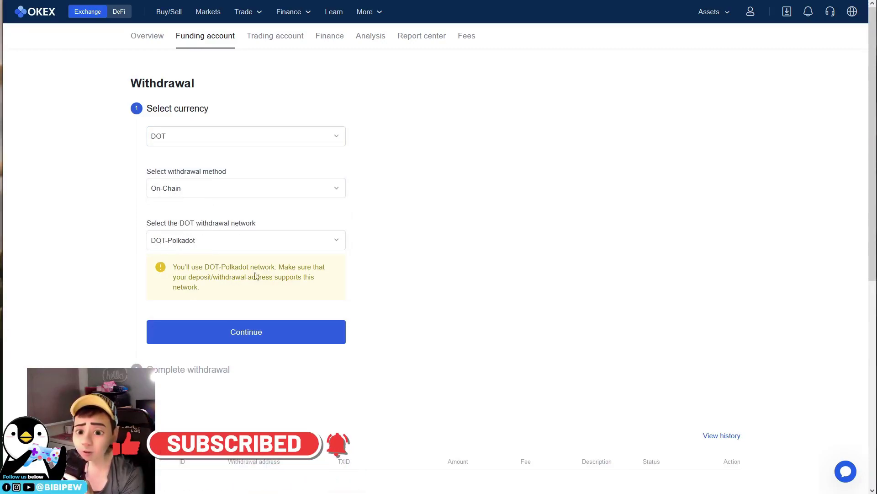
{"action": "left_click", "coordinate": [257, 336]}
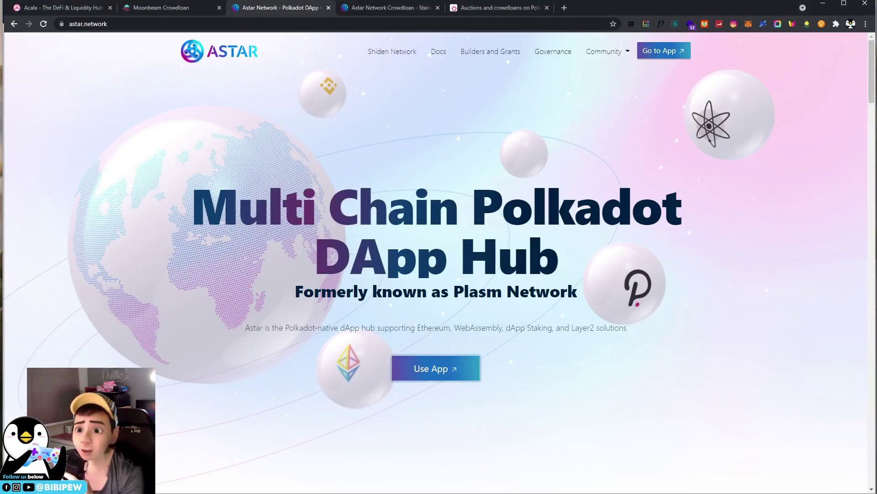
Copy the account address from the Polkadot wallet extension and paste it as the withdrawal's DOT address.
{"action": "left_click", "coordinate": [821, 24]}
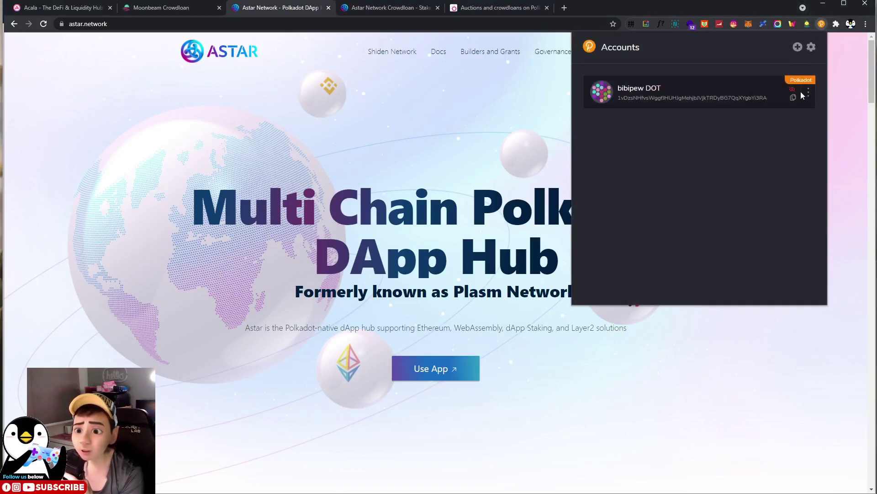
{"action": "left_click", "coordinate": [793, 98]}
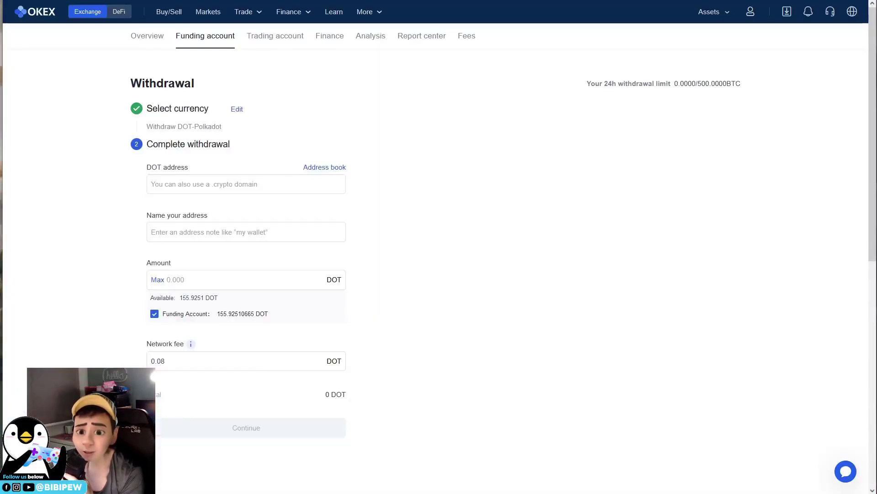
{"action": "right_click", "coordinate": [219, 182]}
{"action": "left_click", "coordinate": [247, 249]}
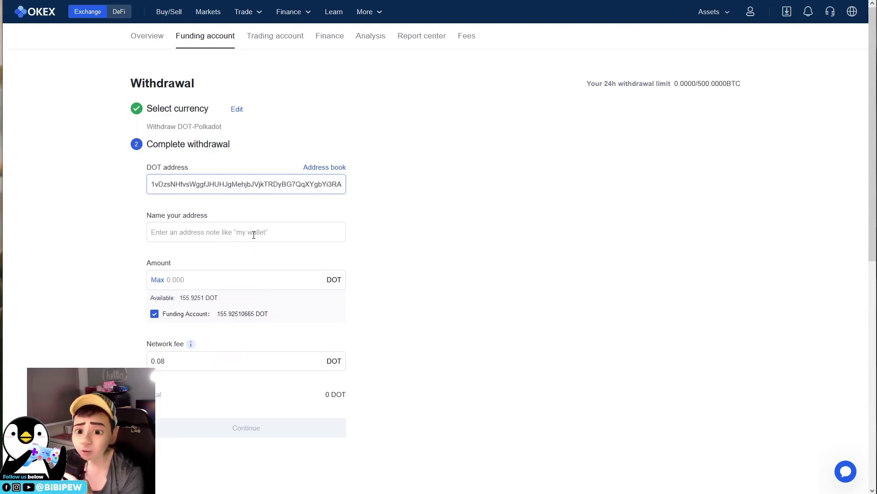
Name the withdrawal address "bibipew dot wallet".
{"action": "left_click", "coordinate": [254, 234]}
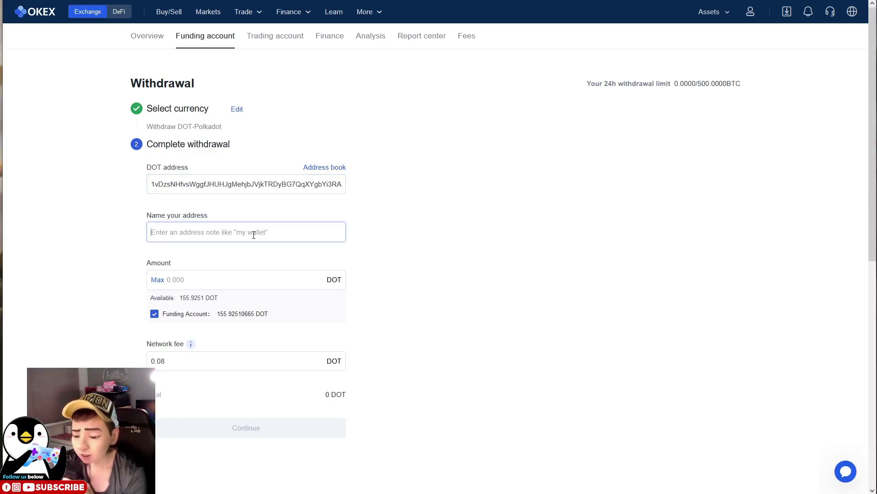
{"action": "type", "text": "bi"}
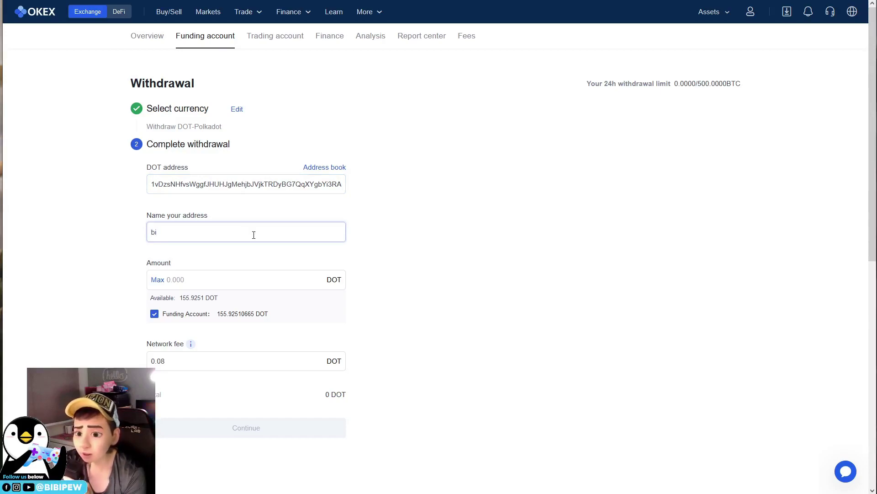
{"action": "type", "text": "bipe"}
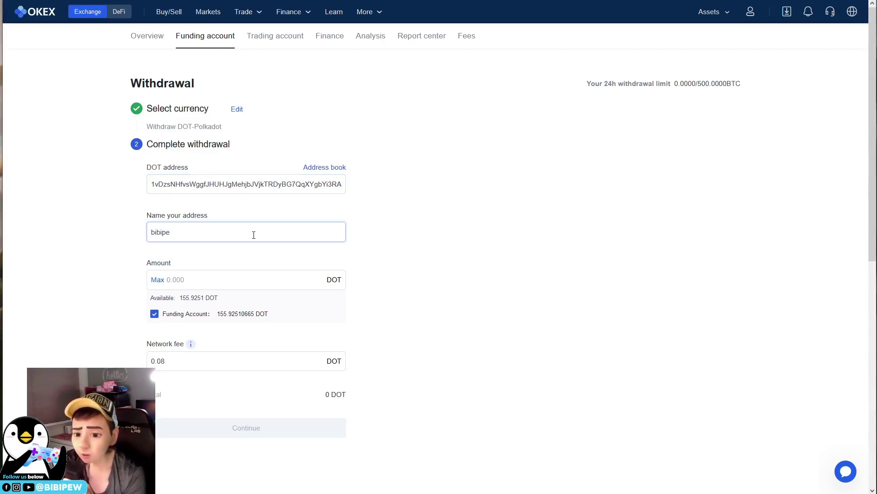
{"action": "type", "text": "w do"}
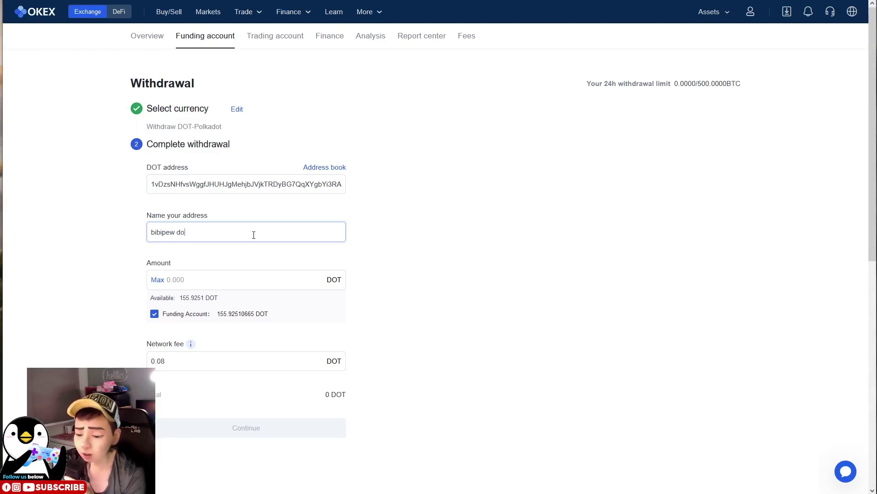
{"action": "type", "text": "t wallet"}
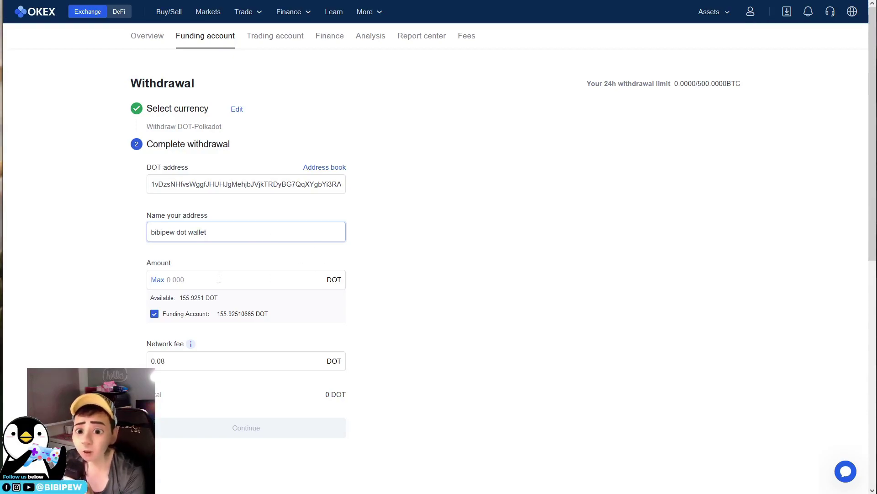
{"action": "left_click", "coordinate": [221, 284]}
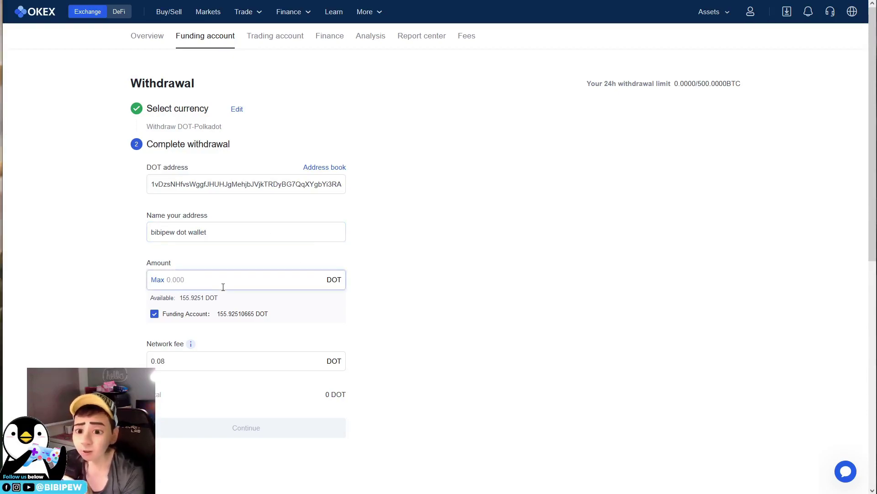
{"action": "type", "text": "15"}
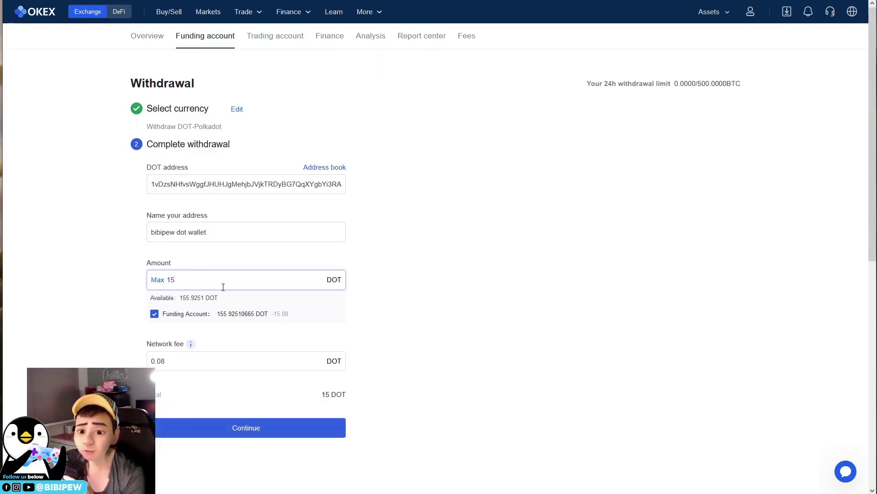
{"action": "type", "text": "5"}
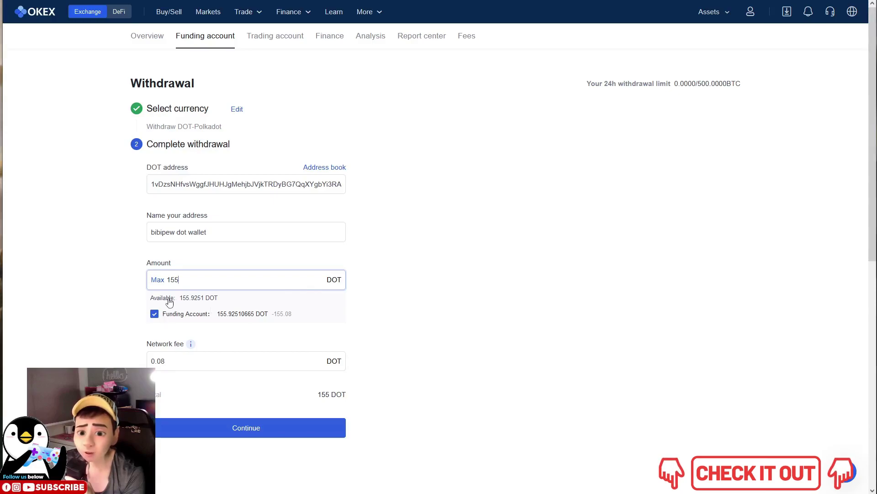
Submit the withdrawal for the maximum amount, 155.925 DOT, and dismiss the rating request and the confirmation.
{"action": "left_click", "coordinate": [158, 279]}
{"action": "left_click", "coordinate": [255, 362]}
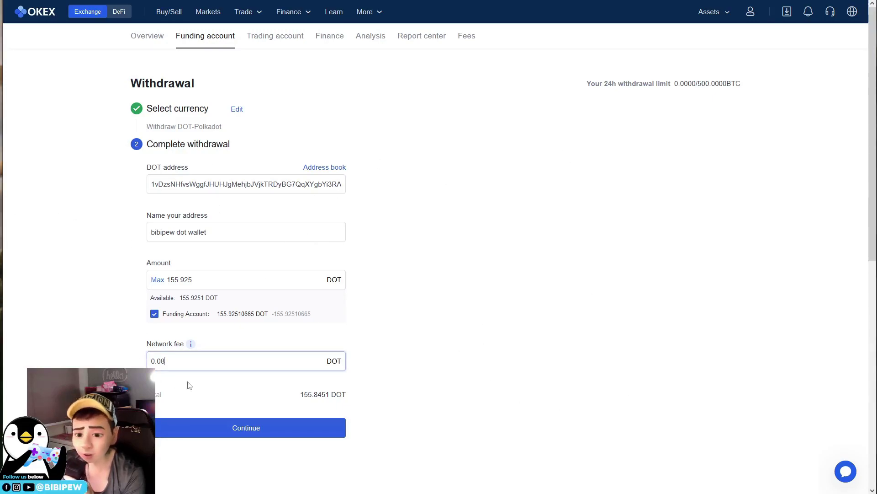
{"action": "left_click", "coordinate": [251, 432]}
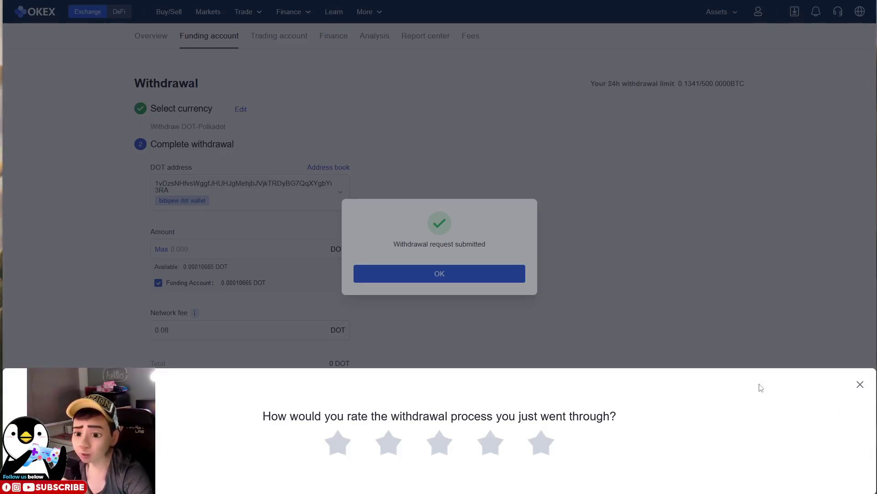
{"action": "left_click", "coordinate": [861, 385]}
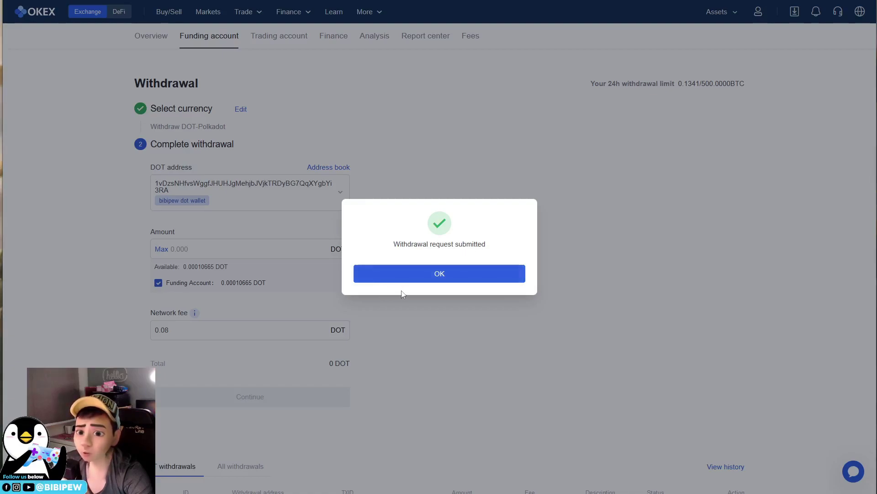
{"action": "left_click", "coordinate": [429, 282]}
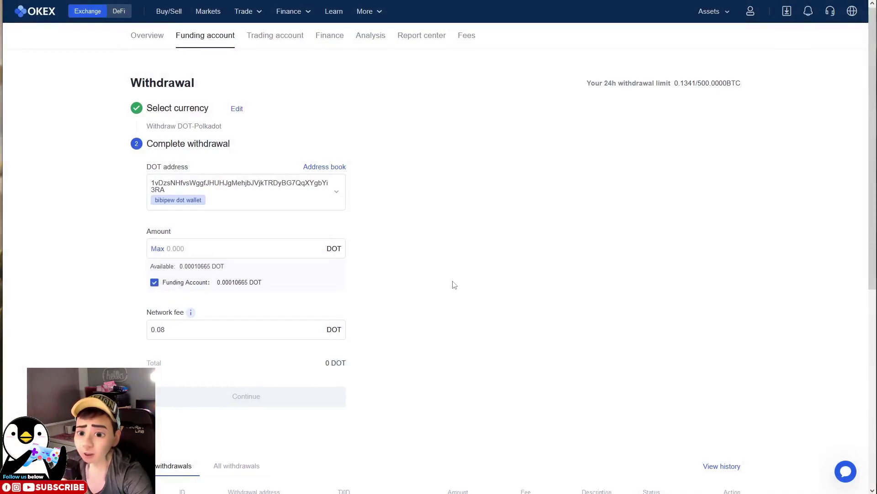
Check the DOT withdrawal history on OKEx and the receiving account with its options in the Polkadot wallet extension.
{"action": "scroll", "coordinate": [444, 280], "scroll_direction": "down", "scroll_amount": 7}
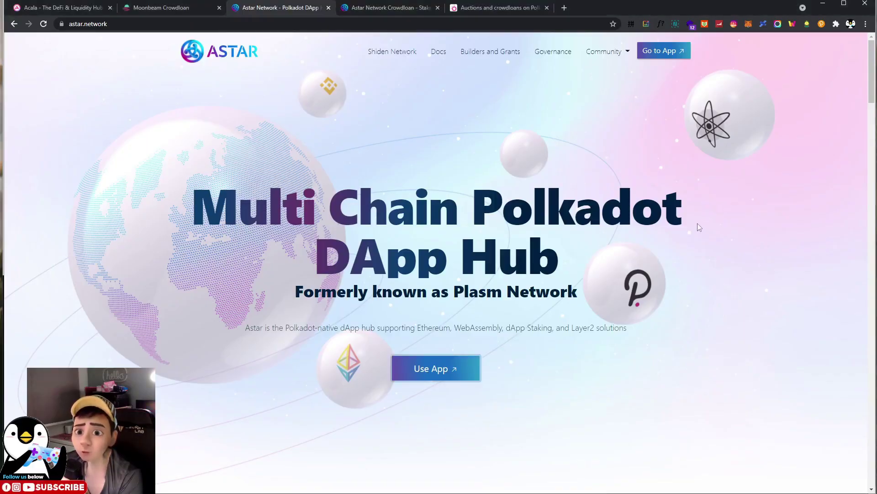
{"action": "left_click", "coordinate": [820, 25]}
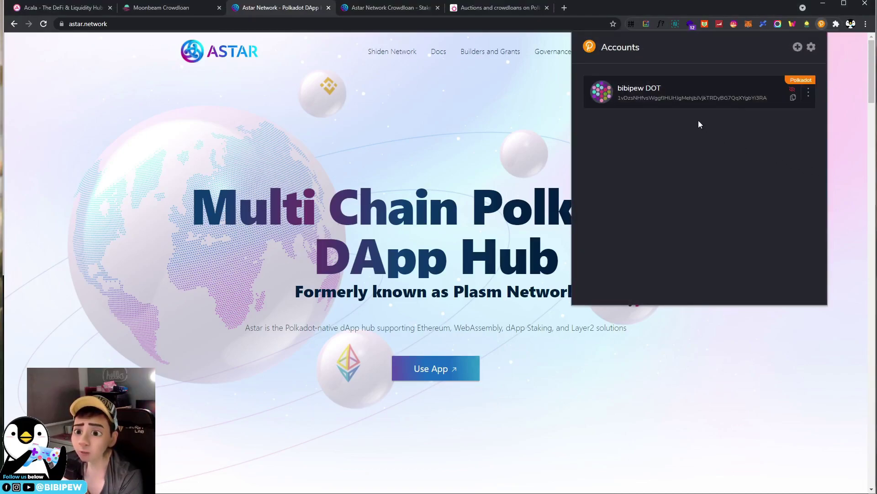
{"action": "left_click", "coordinate": [808, 93]}
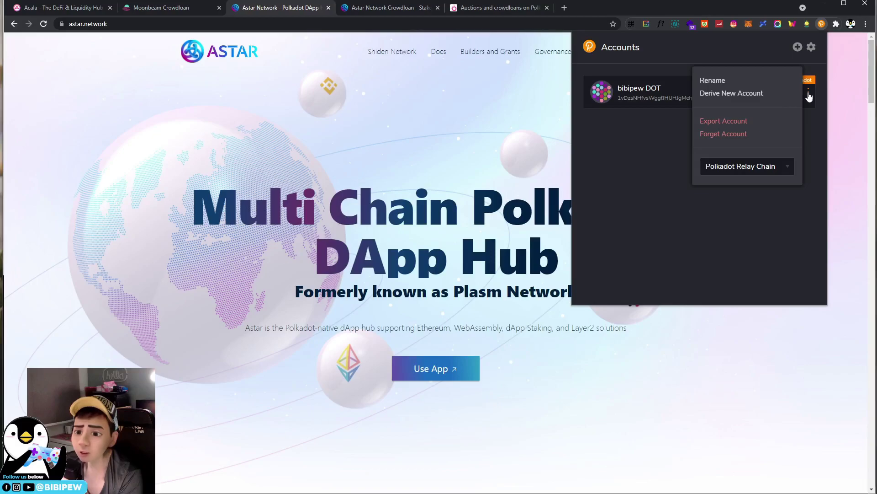
{"action": "left_click", "coordinate": [808, 95]}
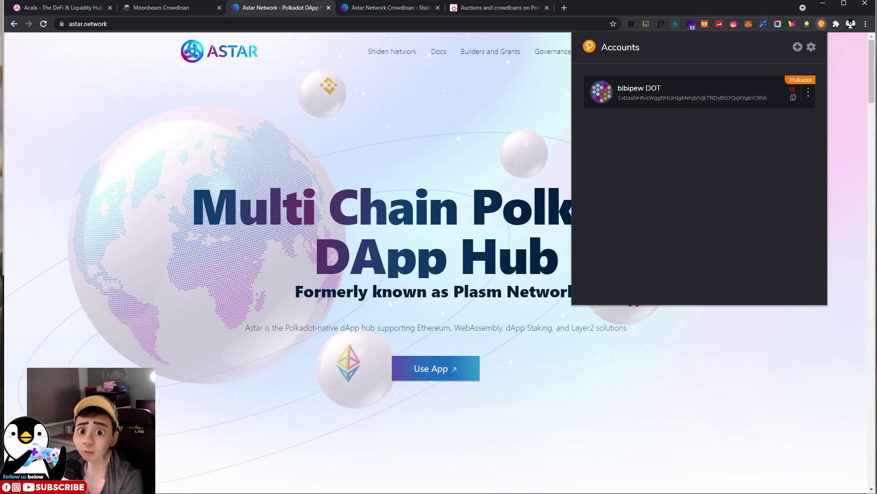
Go to the Acala crowdloan's Contribute & Stay Liquid option and bring up its checklist and contribution form.
{"action": "left_click", "coordinate": [62, 8]}
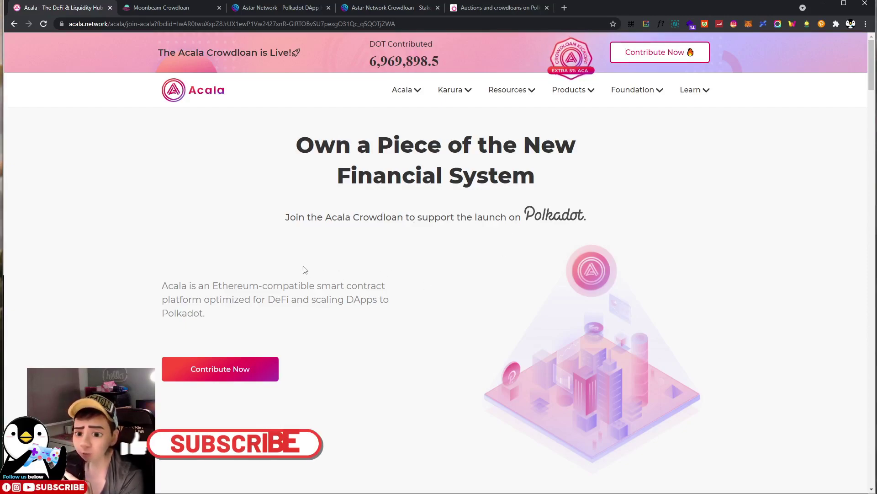
{"action": "scroll", "coordinate": [288, 272], "scroll_direction": "down", "scroll_amount": 4}
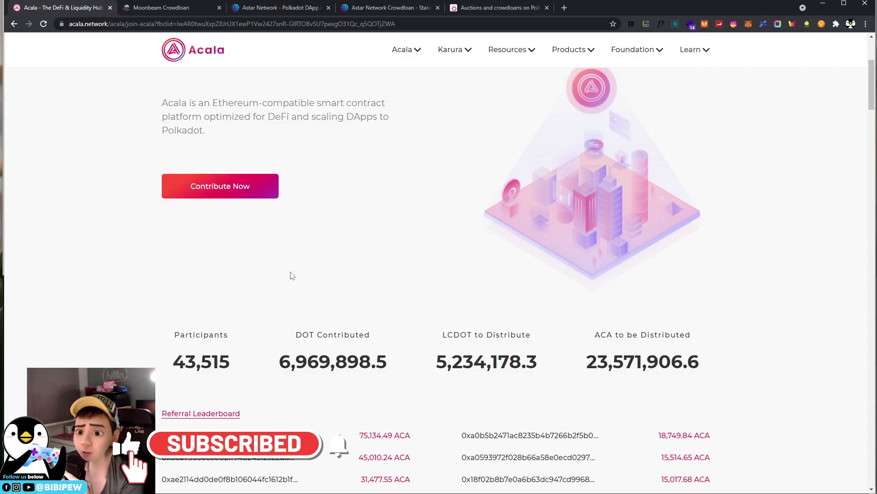
{"action": "scroll", "coordinate": [274, 265], "scroll_direction": "up", "scroll_amount": 1}
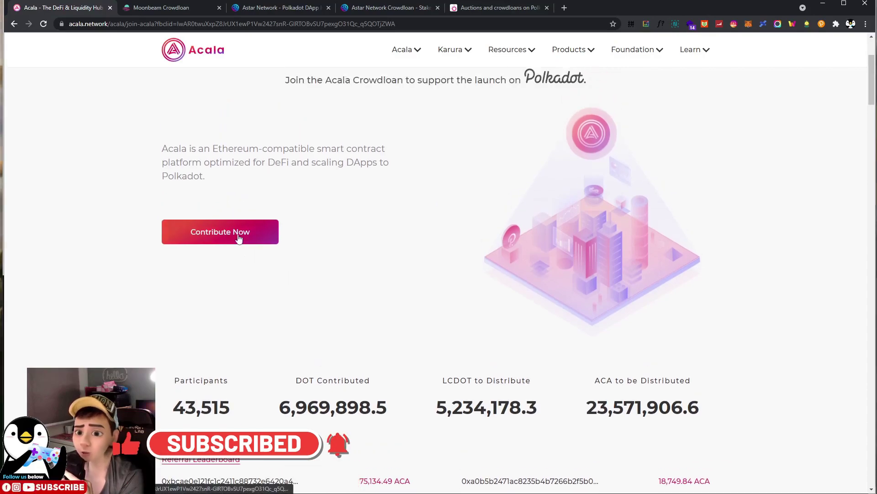
{"action": "left_click", "coordinate": [238, 237]}
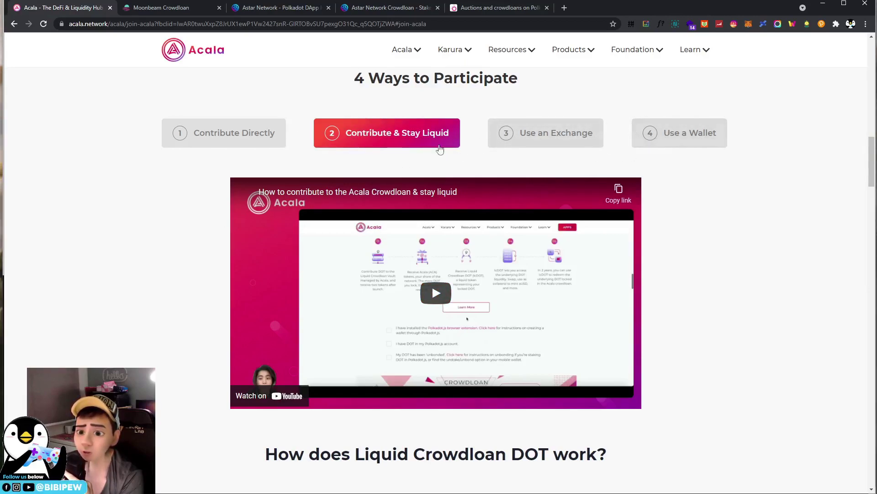
{"action": "scroll", "coordinate": [589, 239], "scroll_direction": "down", "scroll_amount": 10}
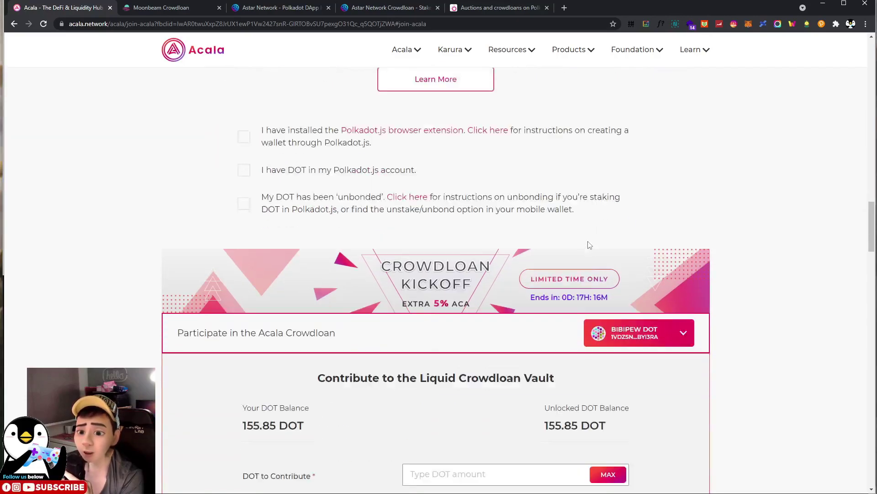
Open the Polkadot.js browser extension link in a separate tab and tick all three requirements in the Acala contribution checklist.
{"action": "scroll", "coordinate": [568, 243], "scroll_direction": "up", "scroll_amount": 1}
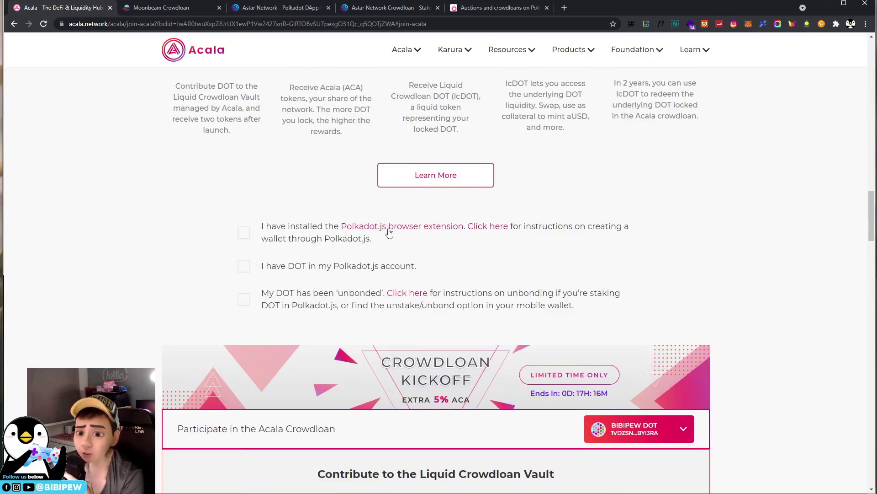
{"action": "right_click", "coordinate": [422, 232]}
{"action": "left_click", "coordinate": [446, 235]}
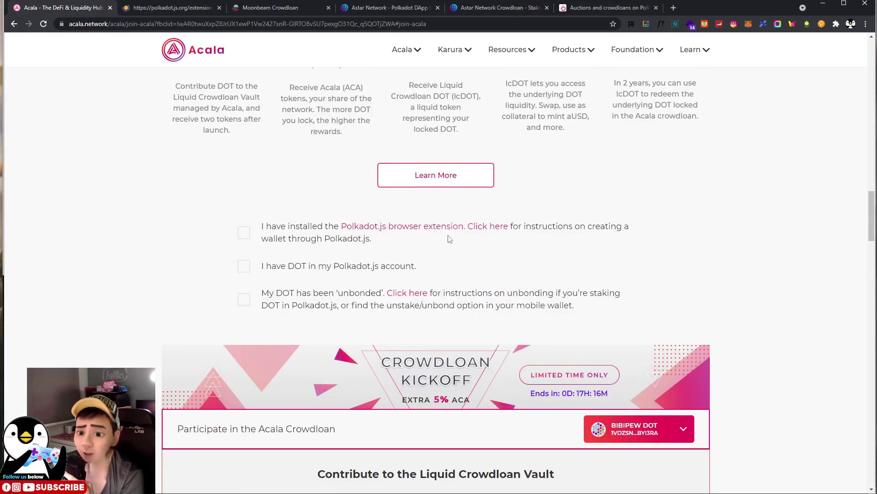
{"action": "left_click", "coordinate": [246, 236]}
{"action": "left_click", "coordinate": [246, 267]}
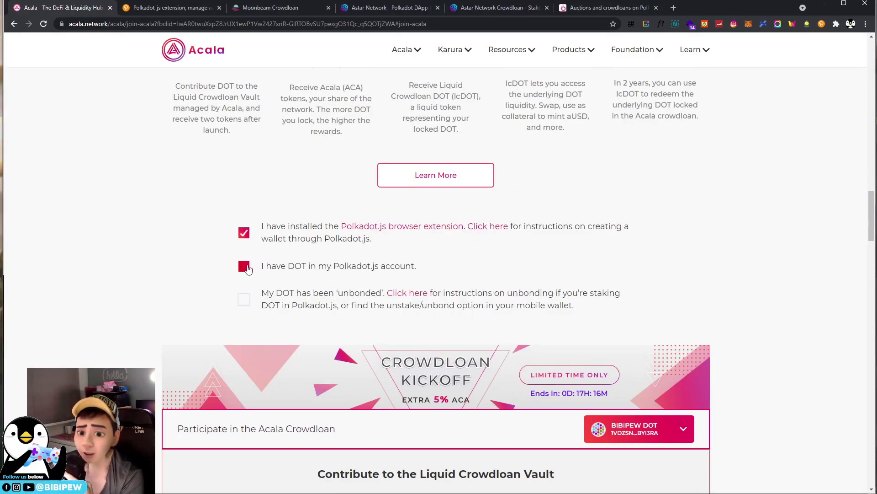
{"action": "left_click", "coordinate": [245, 307]}
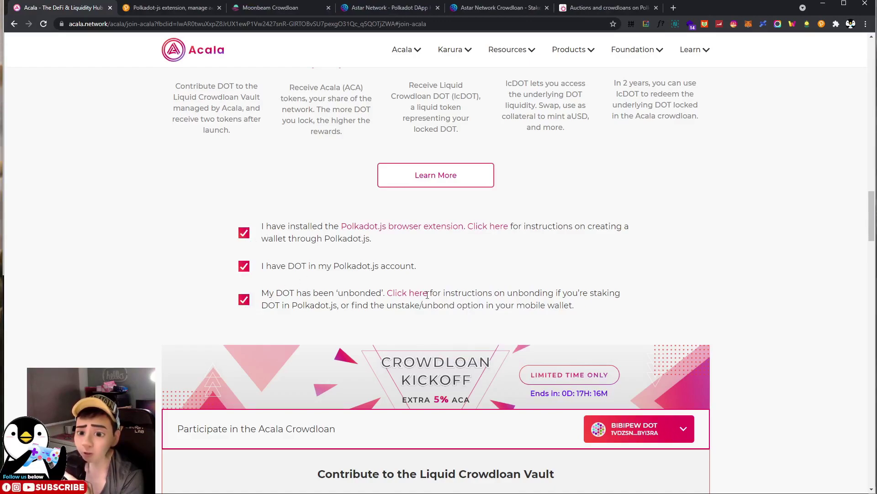
Go to the Polkadot.js extension's Chrome download page and look at the accounts in the installed wallet extension.
{"action": "left_click", "coordinate": [168, 9]}
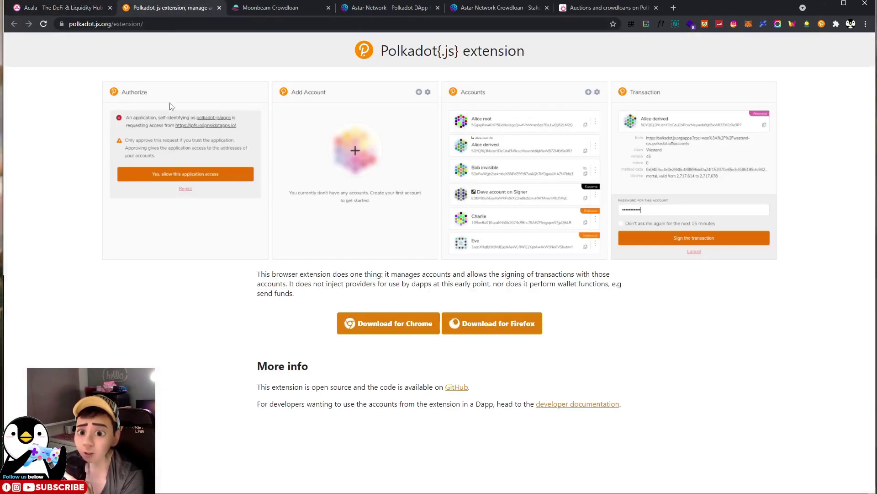
{"action": "left_click", "coordinate": [383, 332]}
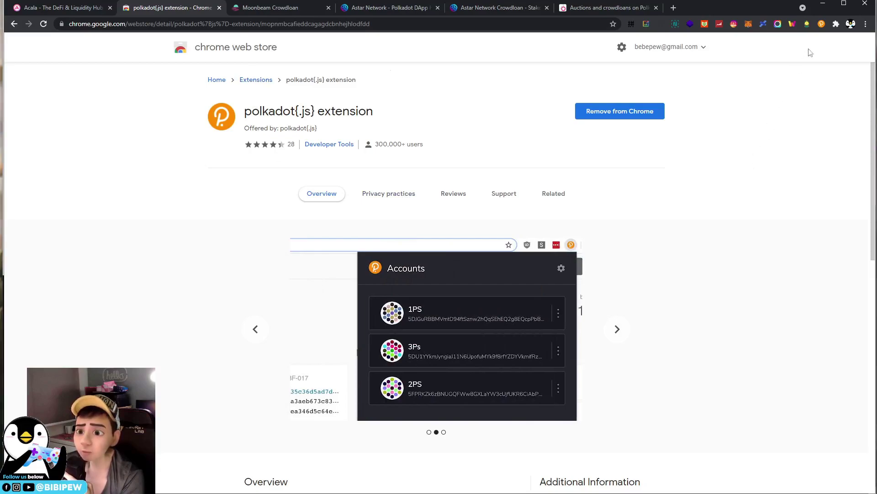
{"action": "left_click", "coordinate": [821, 24]}
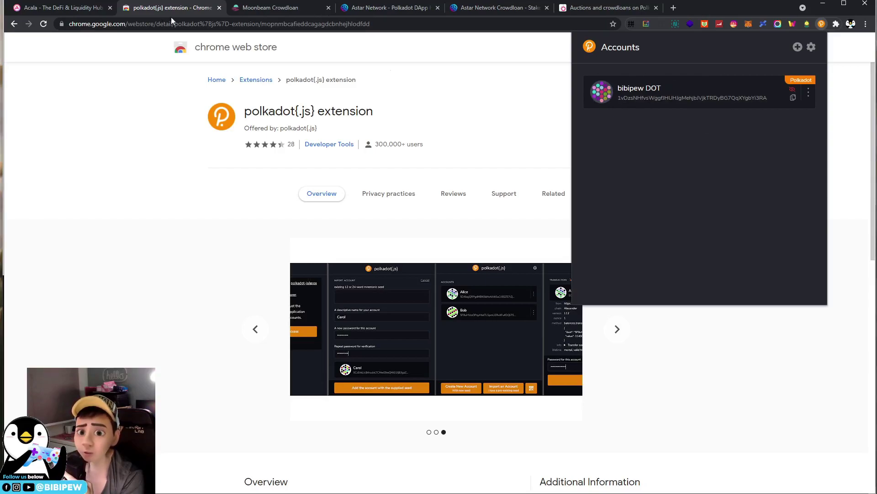
Look over the Acala contribution form and the list of Polkadot crowdloans on parachains.info.
{"action": "left_click", "coordinate": [59, 8]}
{"action": "scroll", "coordinate": [240, 231], "scroll_direction": "down", "scroll_amount": 5}
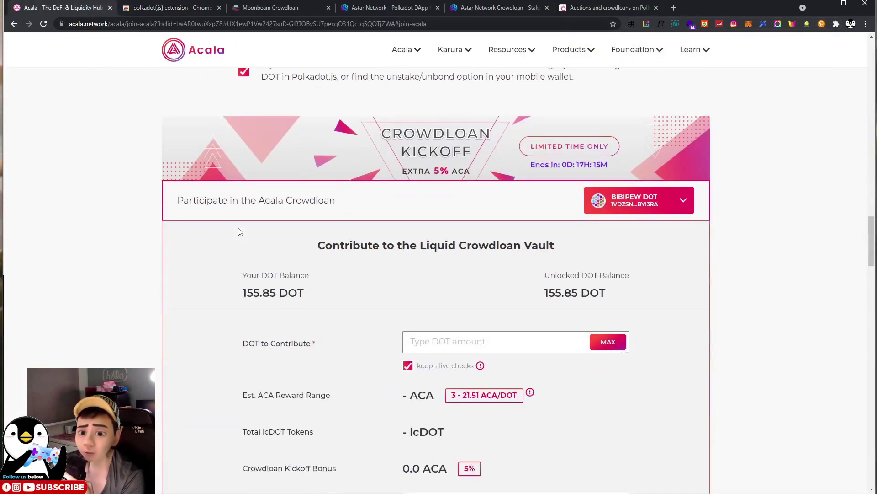
{"action": "scroll", "coordinate": [191, 256], "scroll_direction": "down", "scroll_amount": 2}
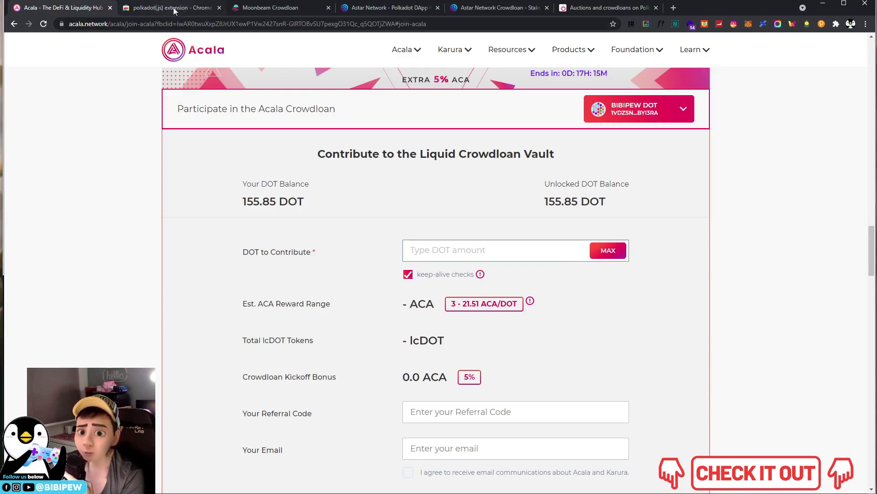
{"action": "left_click", "coordinate": [590, 8]}
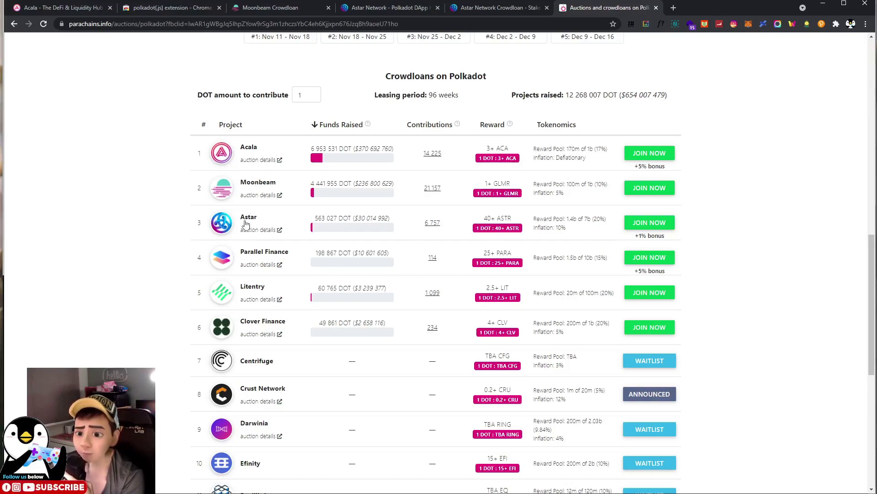
{"action": "mouse_move", "coordinate": [324, 268]}
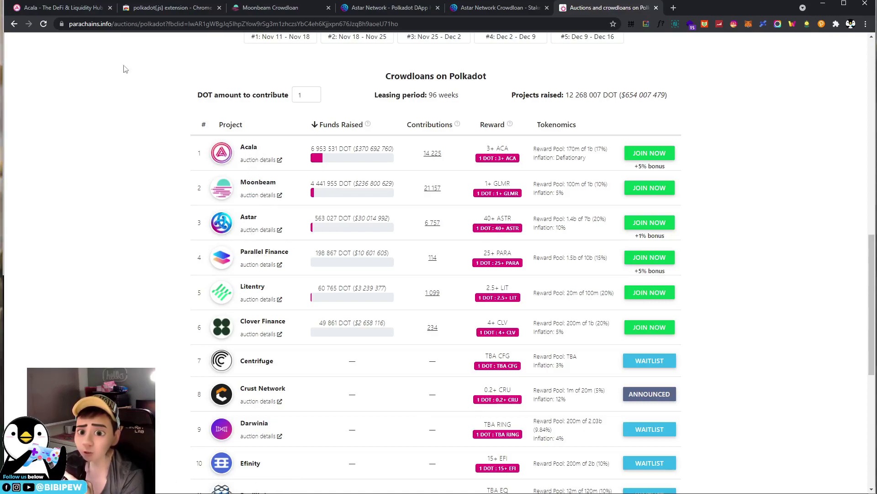
Set the DOT to contribute to Acala's Liquid Crowdloan Vault to 55.85.
{"action": "left_click", "coordinate": [73, 8]}
{"action": "left_click", "coordinate": [457, 251]}
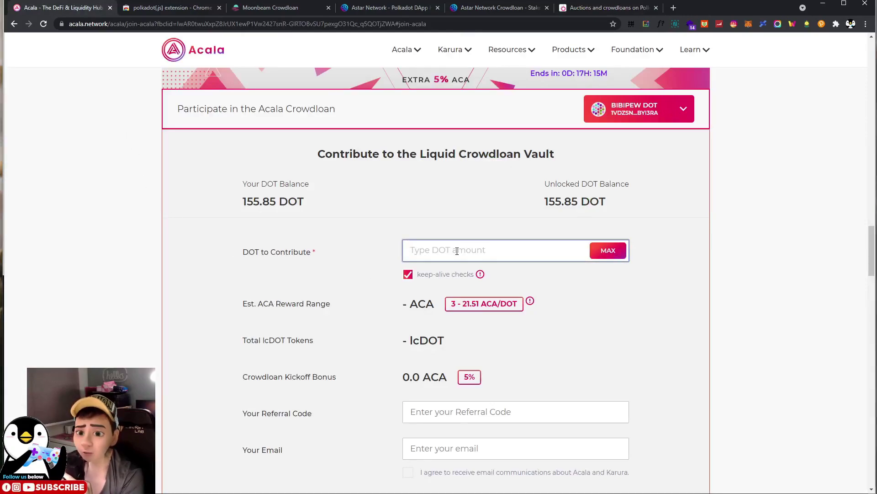
{"action": "type", "text": "55.85"}
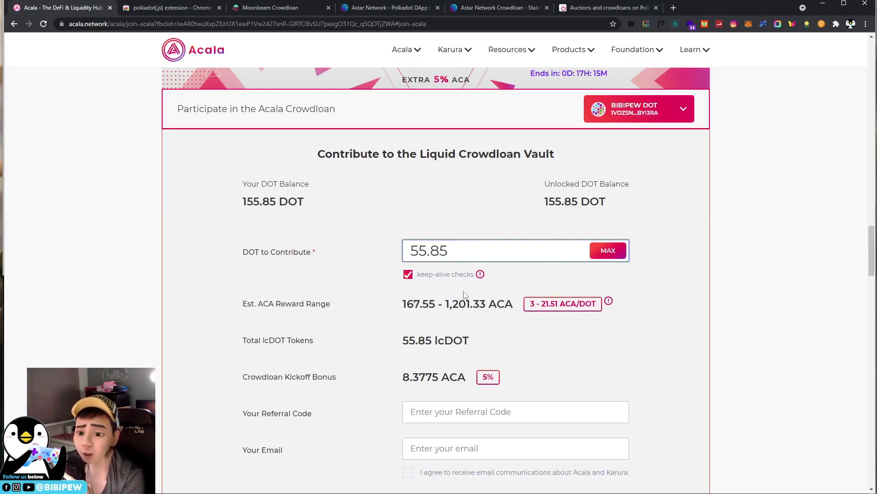
Paste the copied referral code into the Your Referral Code field of the contribution form.
{"action": "scroll", "coordinate": [535, 298], "scroll_direction": "down", "scroll_amount": 2}
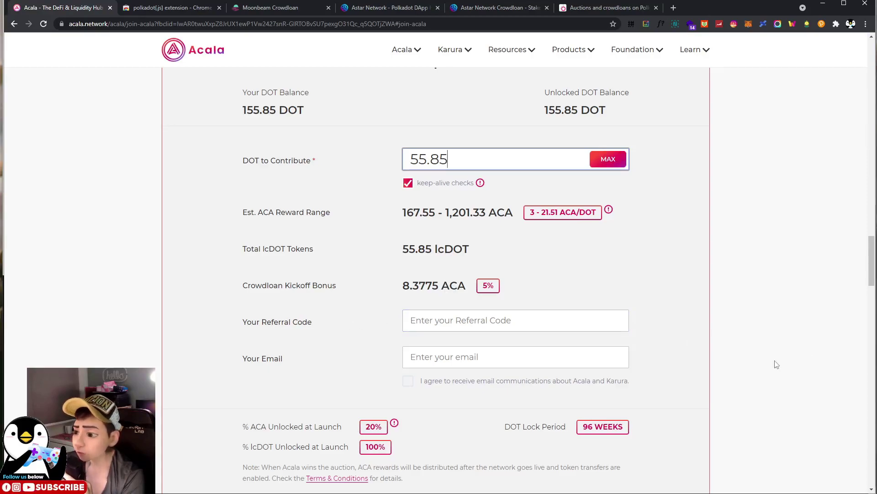
{"action": "key", "text": "alt+Tab"}
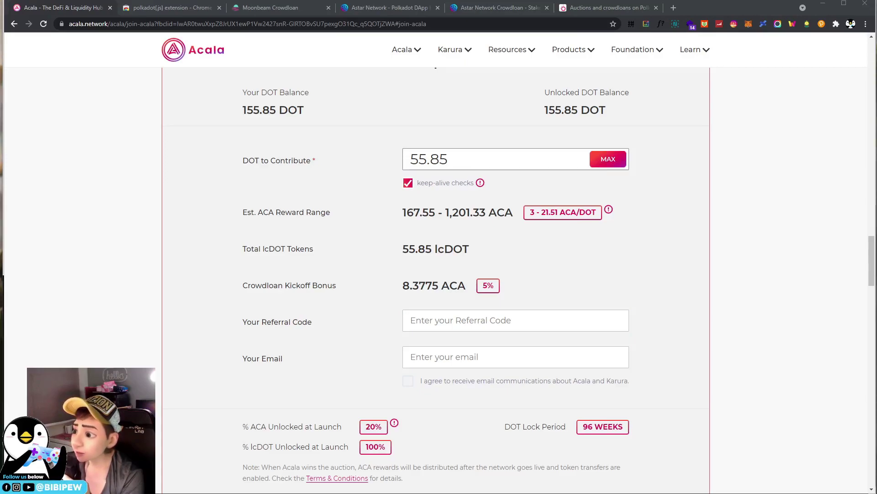
{"action": "left_click", "coordinate": [502, 320]}
{"action": "right_click", "coordinate": [501, 320]}
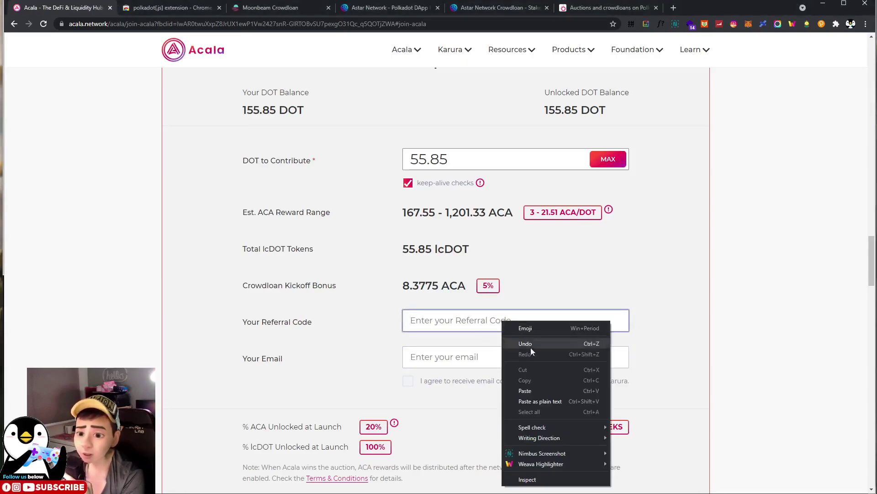
{"action": "left_click", "coordinate": [525, 391]}
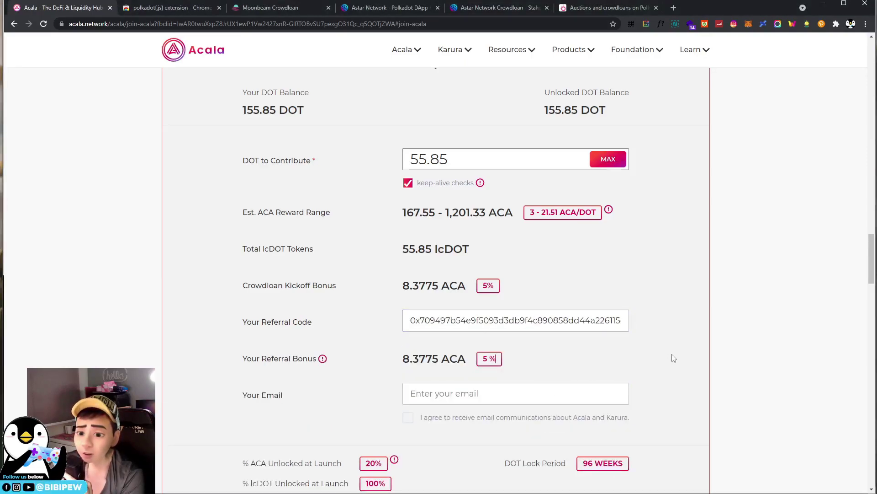
Fill in the contributor's email with the saved suggestion and agree to receive email communications about Acala and Karura.
{"action": "scroll", "coordinate": [628, 361], "scroll_direction": "down", "scroll_amount": 2}
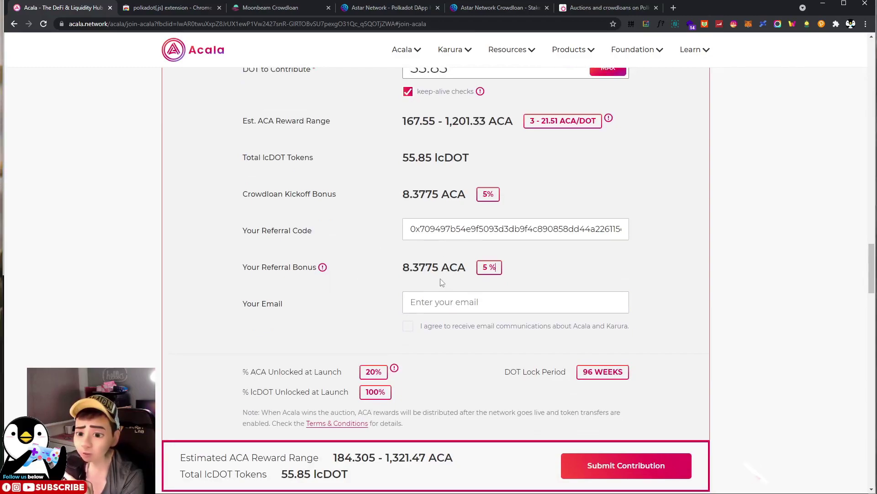
{"action": "left_click", "coordinate": [437, 304]}
{"action": "left_click", "coordinate": [441, 326]}
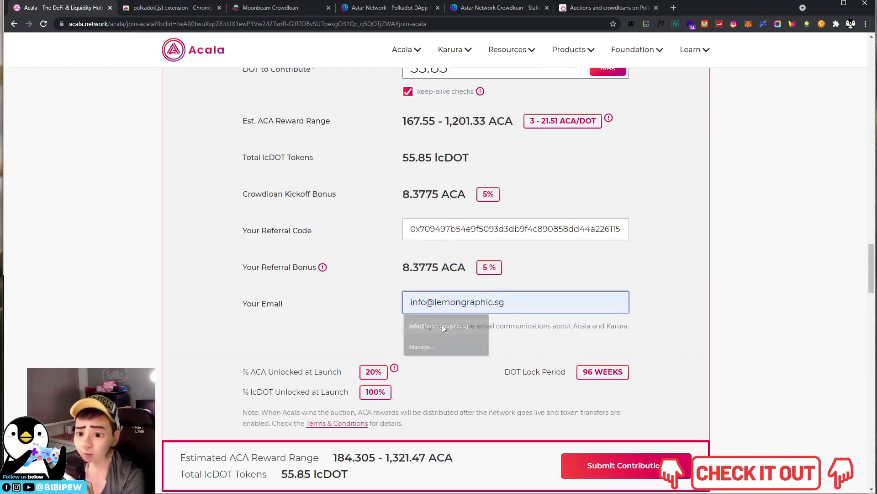
{"action": "left_click", "coordinate": [413, 332]}
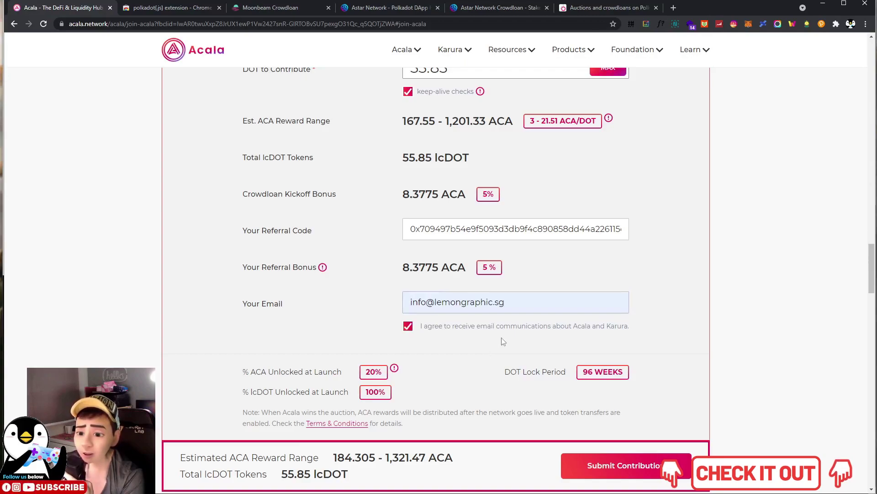
Review the lock terms and reward estimate, multiply 1000 by 100 in Calculator, and close Calculator.
{"action": "scroll", "coordinate": [506, 343], "scroll_direction": "down", "scroll_amount": 1}
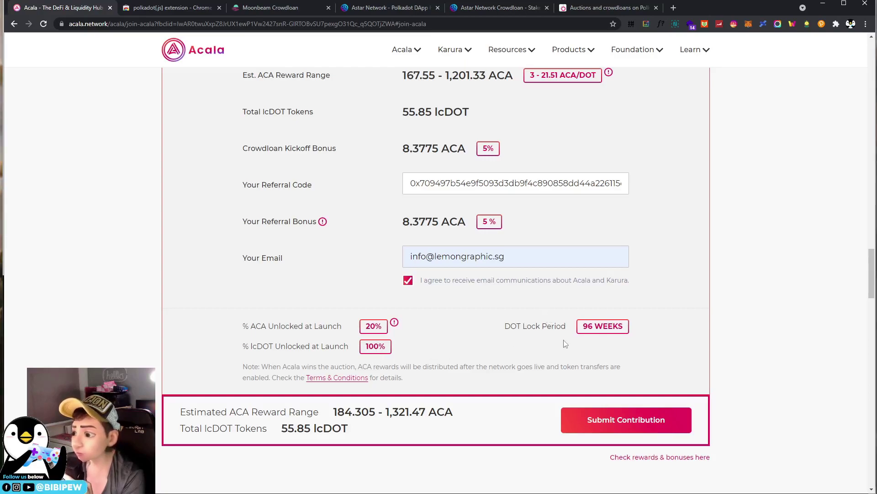
{"action": "scroll", "coordinate": [525, 372], "scroll_direction": "down", "scroll_amount": 2}
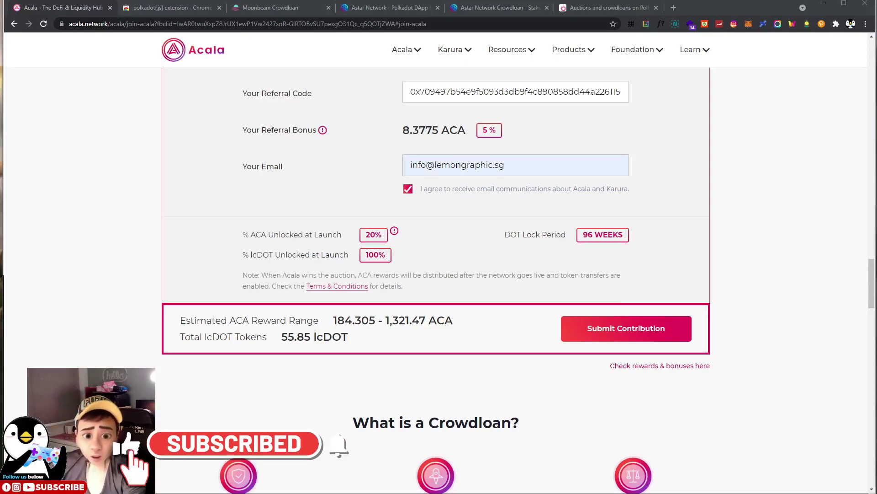
{"action": "left_click_drag", "start_coordinate": [5, 19], "coordinate": [568, 31]}
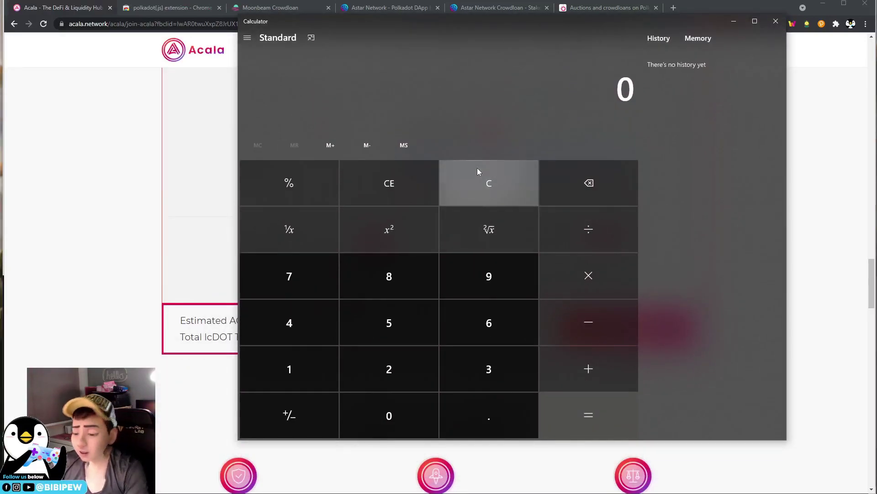
{"action": "type", "text": "1000 × "}
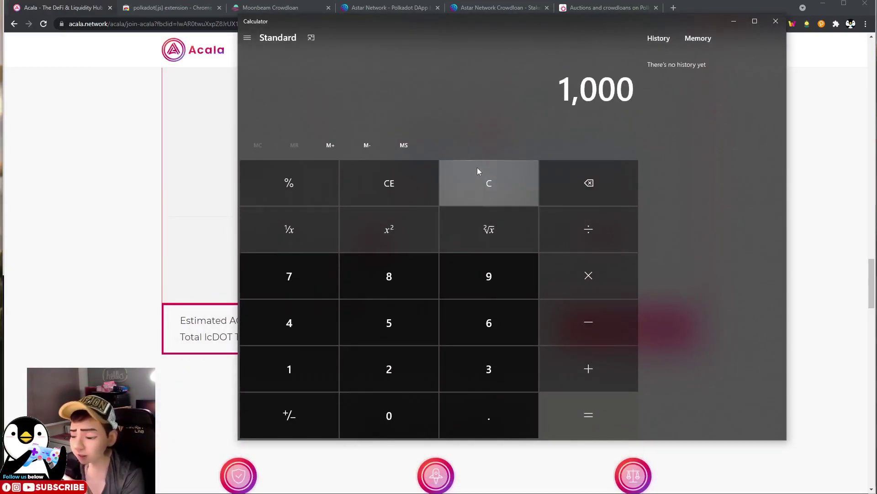
{"action": "type", "text": "100"}
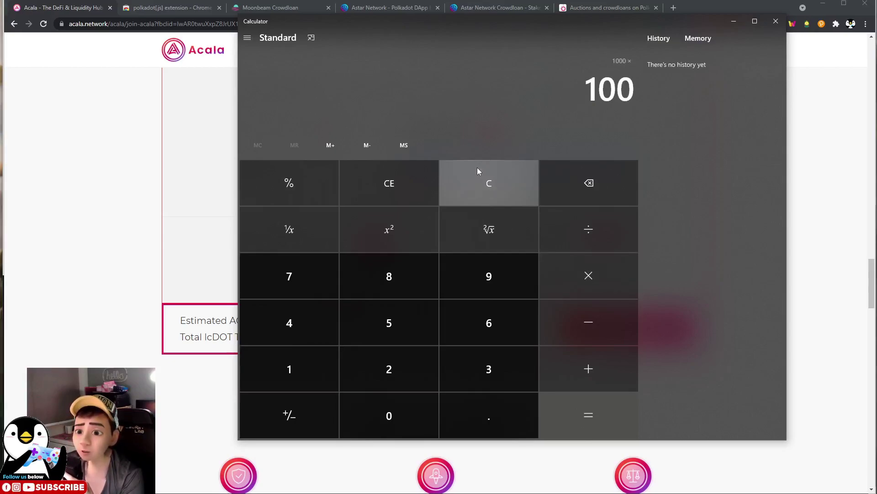
{"action": "key", "text": "Return"}
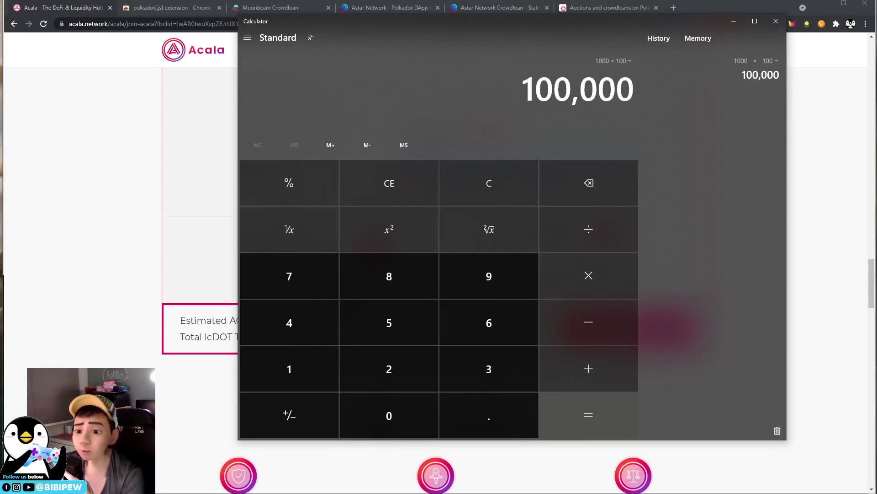
{"action": "left_click", "coordinate": [776, 21]}
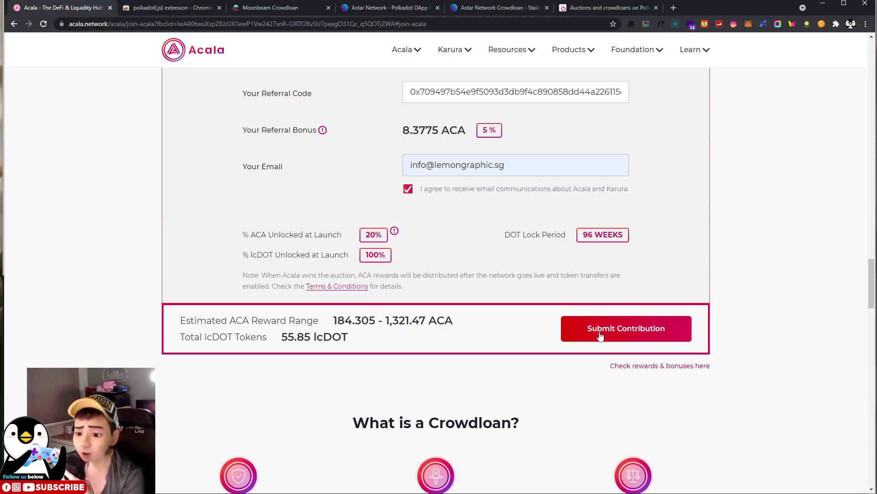
Submit the Acala contribution and sign the transaction in the Polkadot wallet extension with the account password.
{"action": "left_click", "coordinate": [629, 335]}
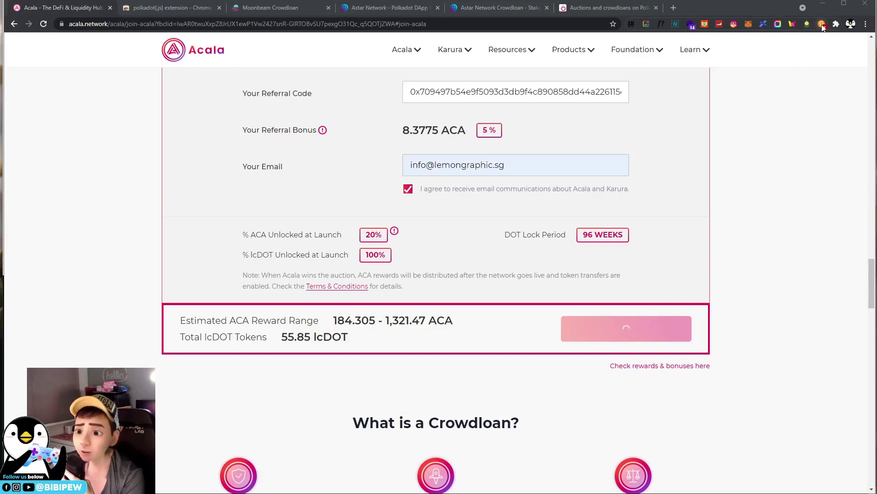
{"action": "left_click", "coordinate": [622, 229]}
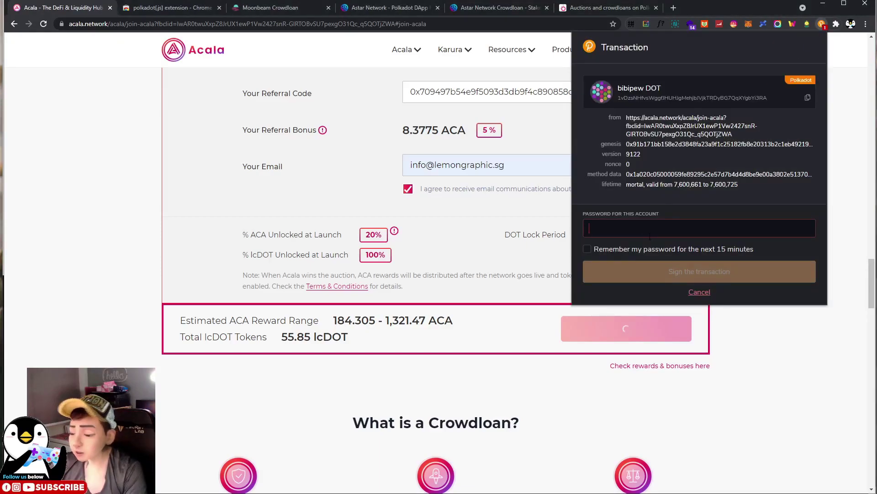
{"action": "left_click", "coordinate": [700, 292]}
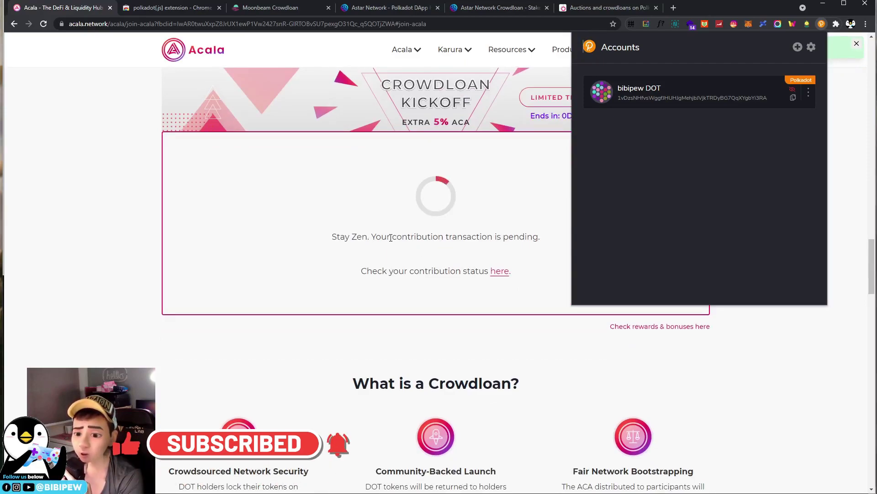
Dismiss the wallet extension and review the Acala contribution summary, referral code and referral link.
{"action": "left_click", "coordinate": [503, 236]}
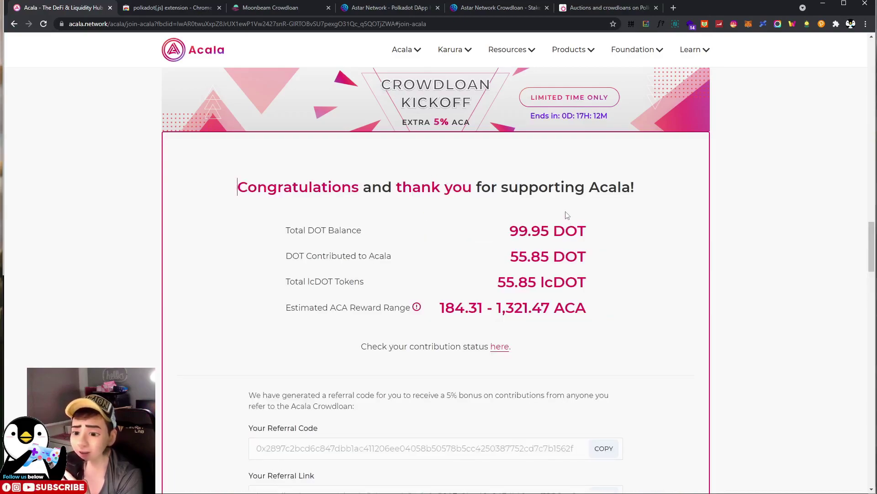
{"action": "scroll", "coordinate": [656, 232], "scroll_direction": "down", "scroll_amount": 1}
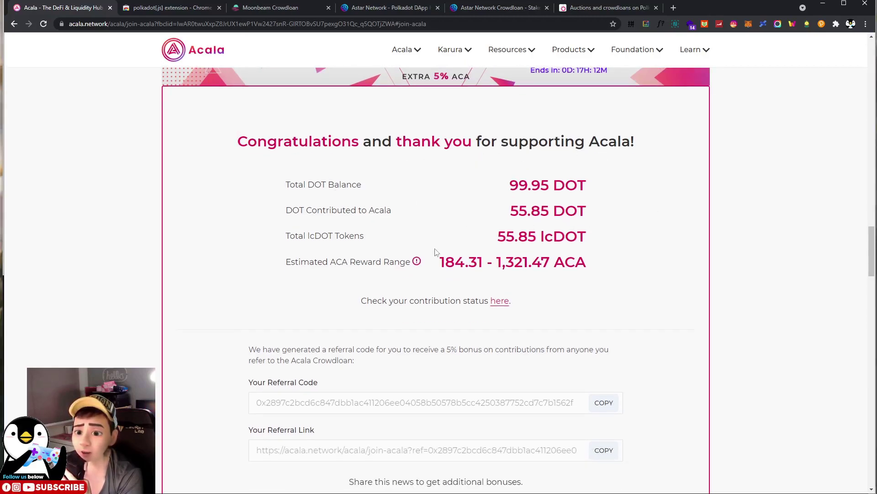
{"action": "scroll", "coordinate": [435, 250], "scroll_direction": "down", "scroll_amount": 1}
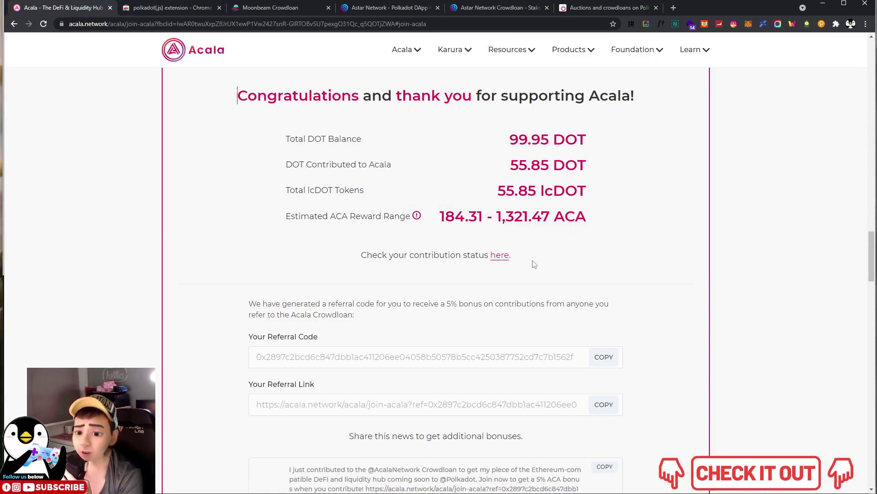
{"action": "scroll", "coordinate": [592, 270], "scroll_direction": "down", "scroll_amount": 1}
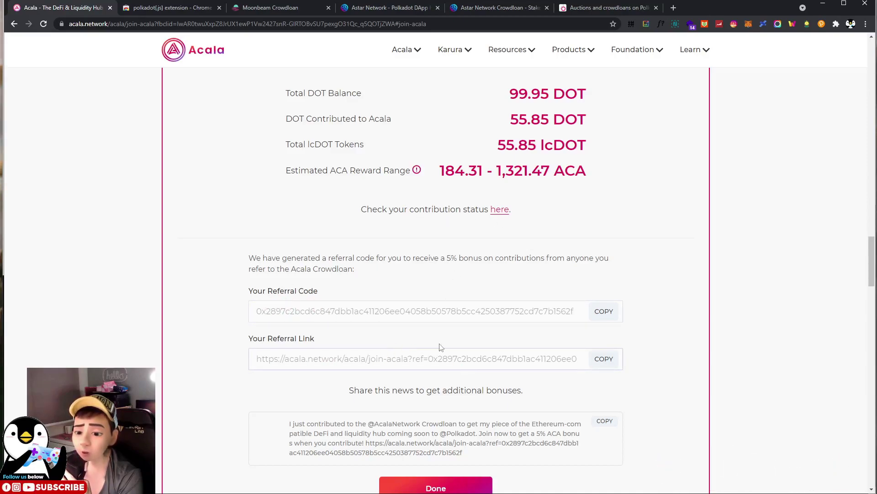
{"action": "scroll", "coordinate": [441, 347], "scroll_direction": "down", "scroll_amount": 2}
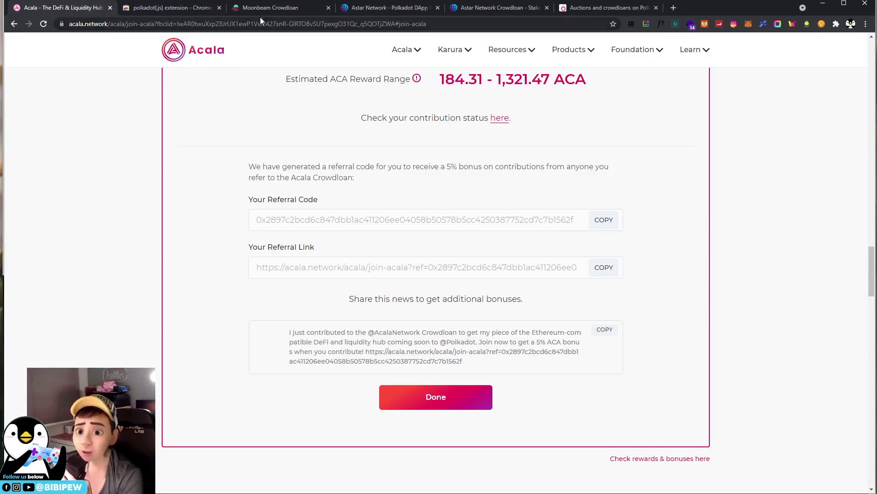
Switch to the Astar Network crowdloan page and open its Stake DOT form.
{"action": "left_click", "coordinate": [386, 7]}
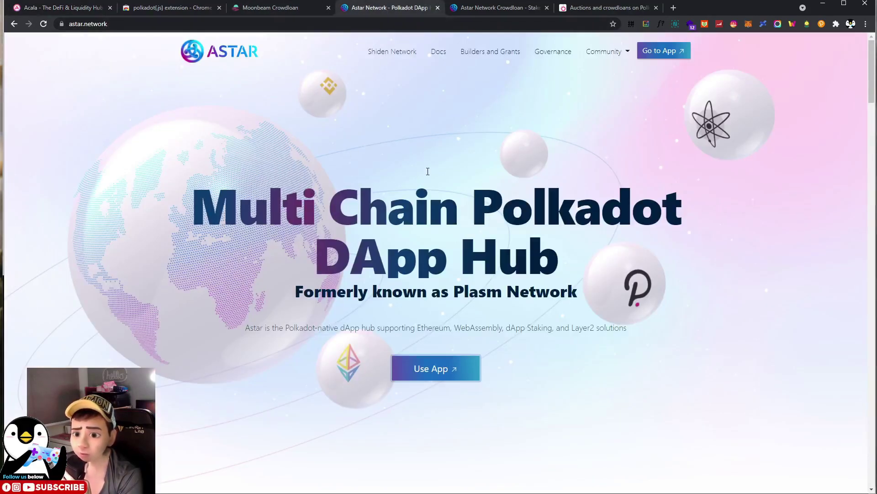
{"action": "left_click", "coordinate": [486, 9]}
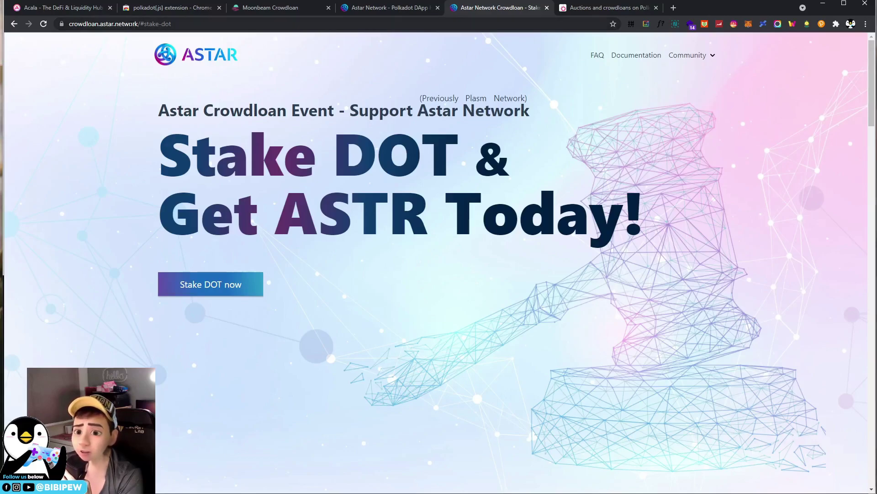
{"action": "left_click", "coordinate": [206, 286]}
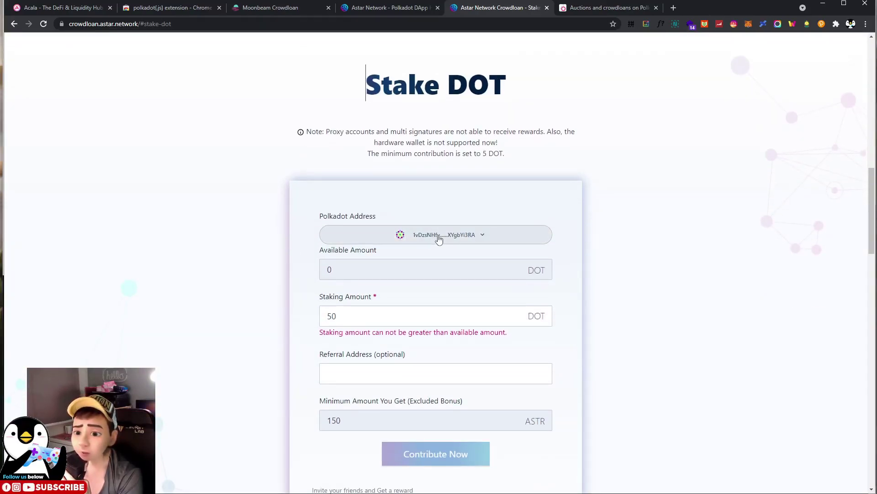
{"action": "left_click", "coordinate": [418, 276]}
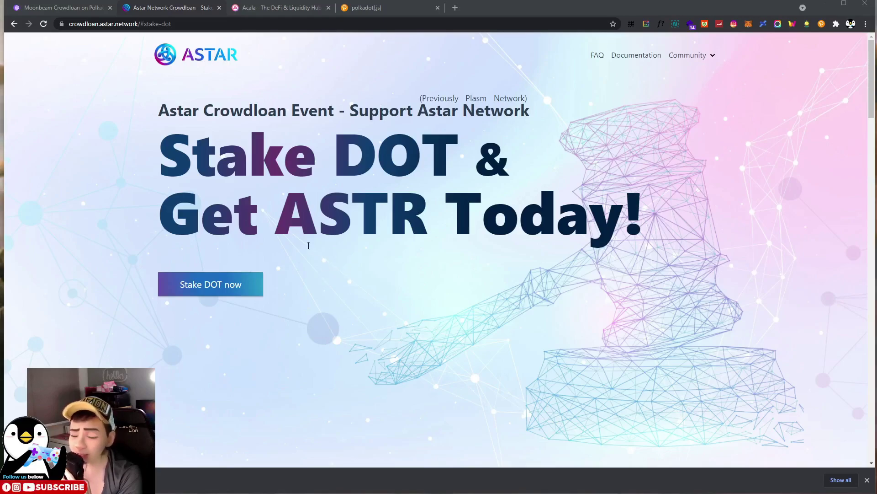
Review the Astar early bird bonus countdown, the minimum contribution note and the Stake DOT form.
{"action": "scroll", "coordinate": [278, 219], "scroll_direction": "down", "scroll_amount": 2}
{"action": "scroll", "coordinate": [278, 218], "scroll_direction": "up", "scroll_amount": 2}
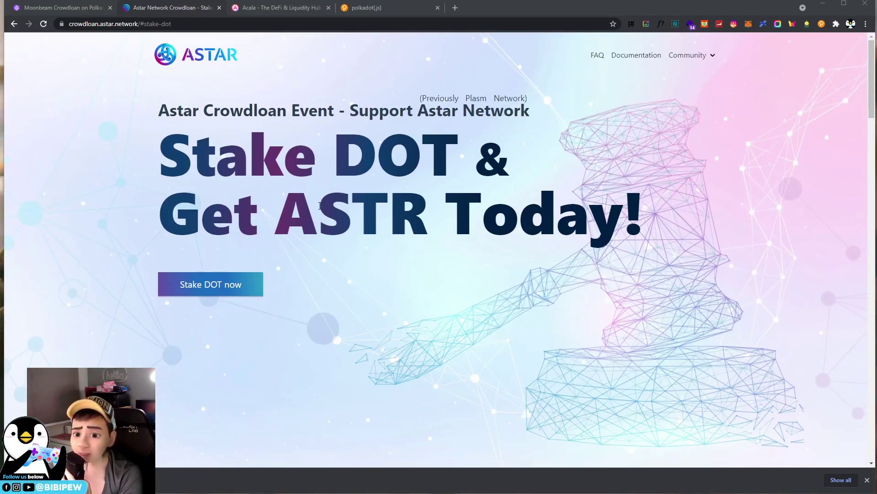
{"action": "scroll", "coordinate": [314, 207], "scroll_direction": "down", "scroll_amount": 6}
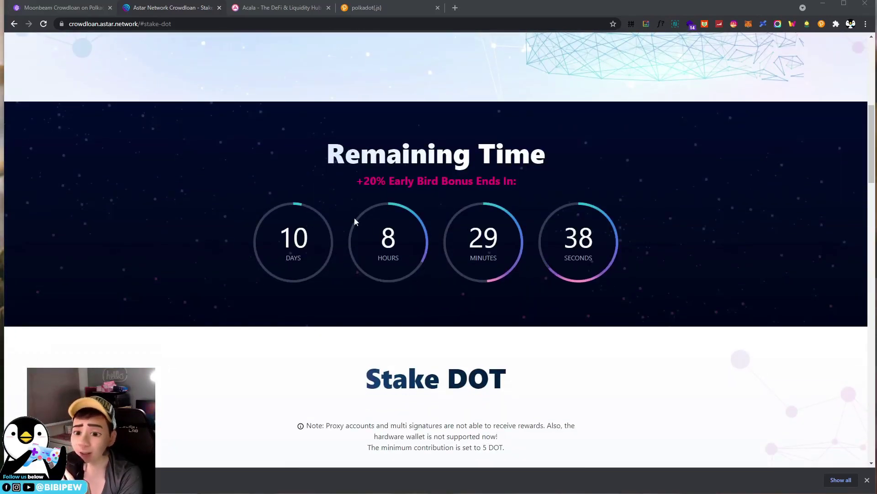
{"action": "scroll", "coordinate": [427, 295], "scroll_direction": "down", "scroll_amount": 4}
{"action": "scroll", "coordinate": [337, 270], "scroll_direction": "down", "scroll_amount": 3}
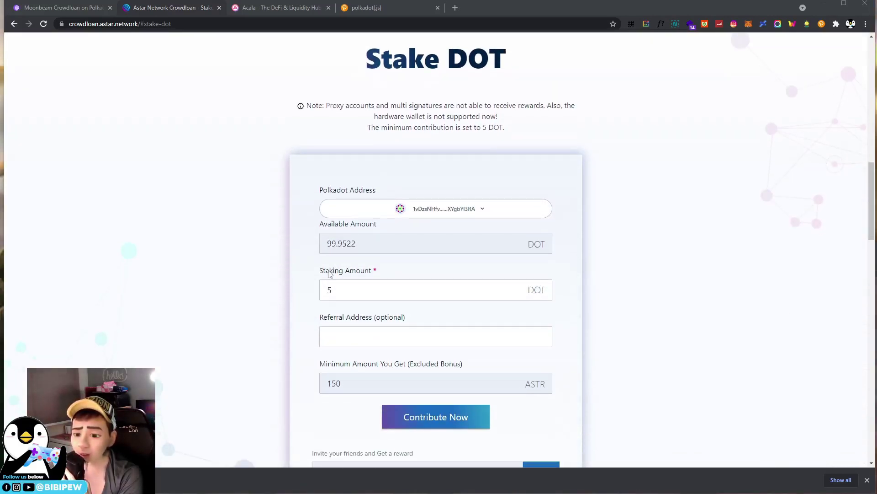
Check the available DOT and try a staking amount of 49.9522 DOT in the Astar form.
{"action": "left_click_drag", "start_coordinate": [363, 247], "coordinate": [316, 251]}
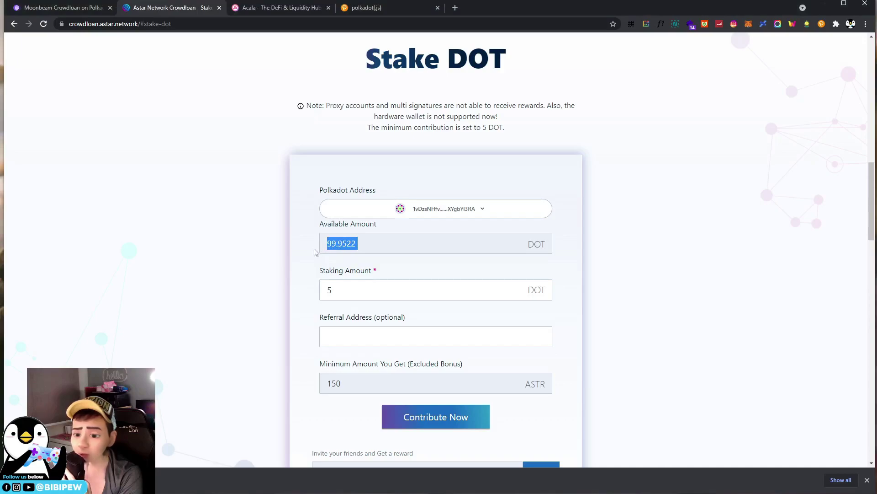
{"action": "left_click_drag", "start_coordinate": [333, 291], "coordinate": [288, 296]}
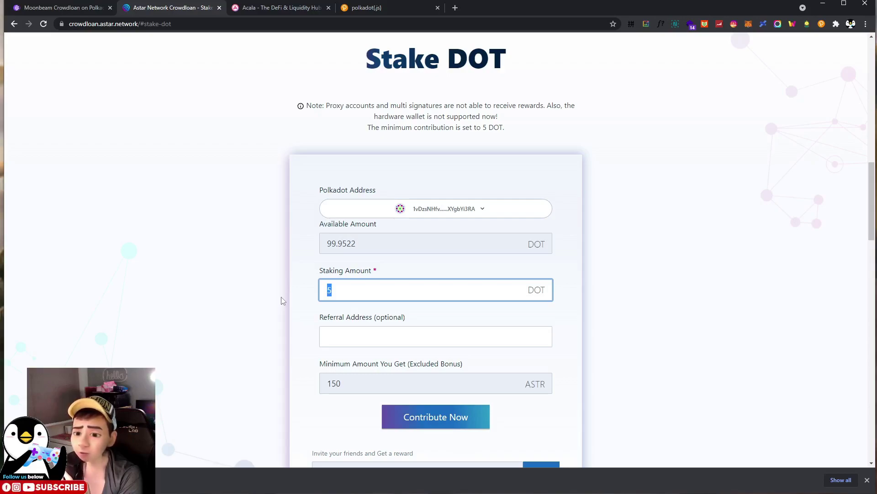
{"action": "type", "text": "49"}
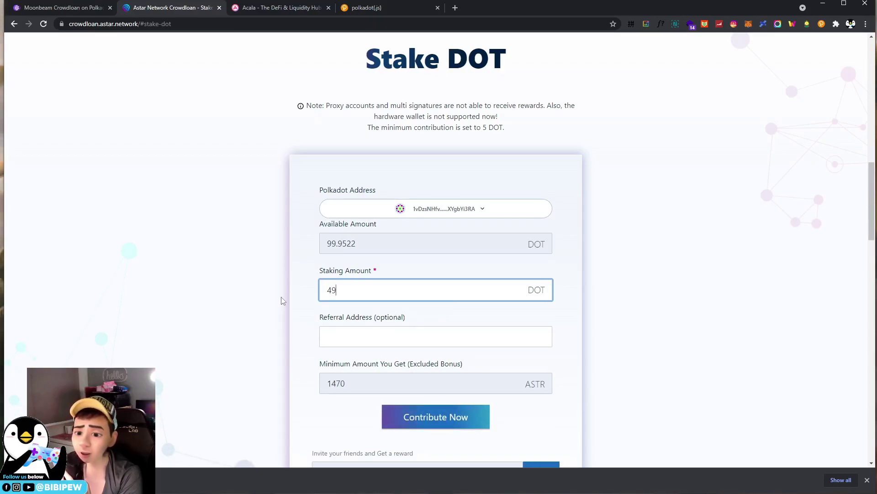
{"action": "type", "text": ".9522"}
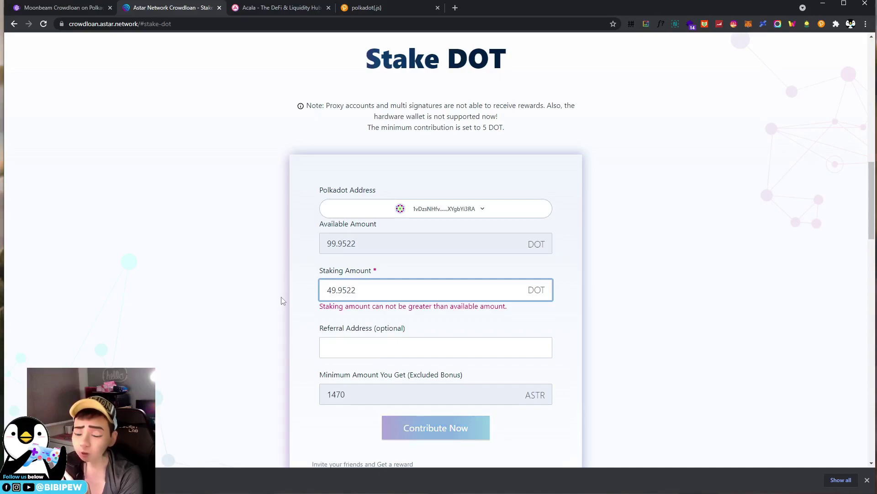
Clear the Astar staking amount and enter 50 DOT instead.
{"action": "key", "text": "BackSpace"}
{"action": "key", "text": "BackSpace"}
{"action": "key", "text": "BackSpace"}
{"action": "key", "text": "BackSpace"}
{"action": "key", "text": "BackSpace"}
{"action": "key", "text": "BackSpace"}
{"action": "key", "text": "BackSpace"}
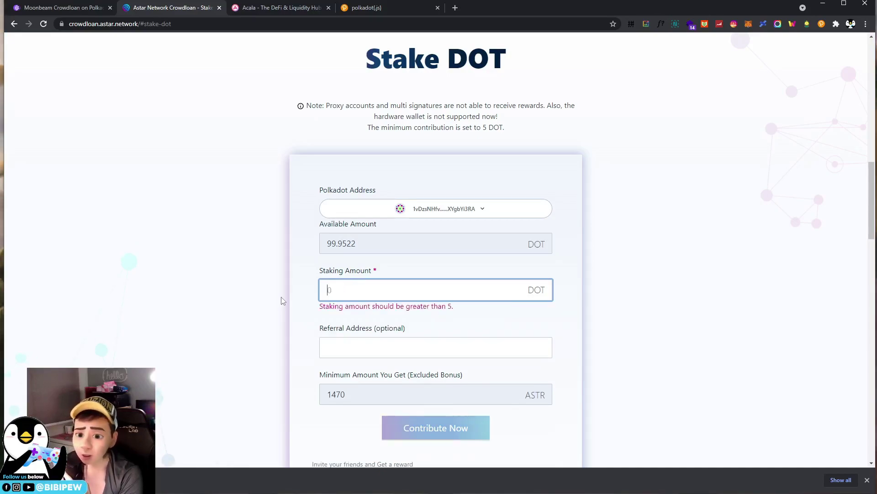
{"action": "type", "text": "50"}
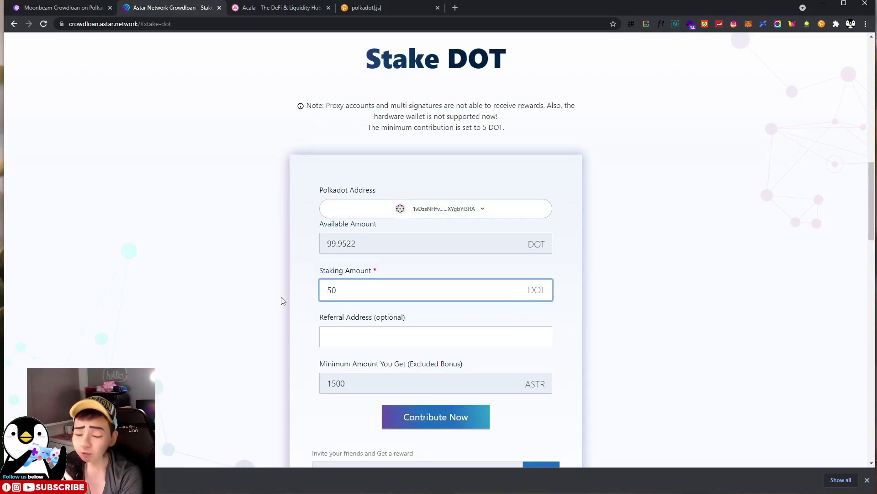
Try 49.5 DOT as the staking amount, settle on 49 DOT and activate the optional referral address field.
{"action": "key", "text": "BackSpace"}
{"action": "key", "text": "BackSpace"}
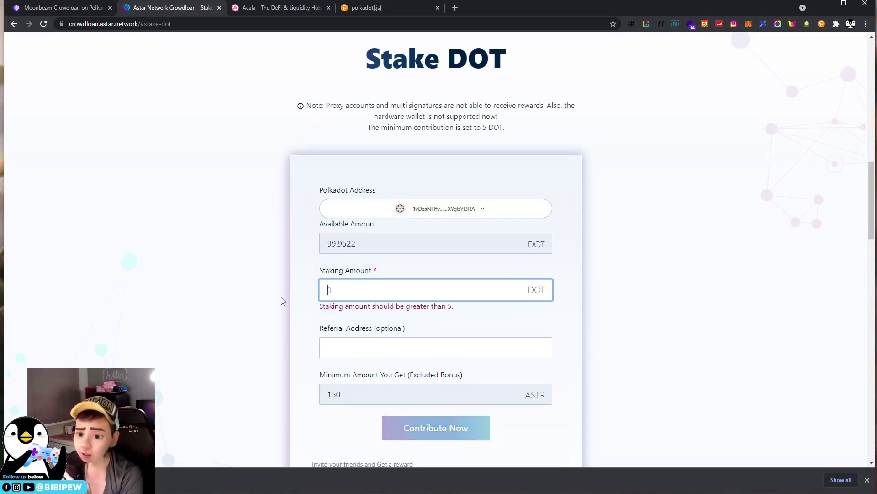
{"action": "type", "text": "49"}
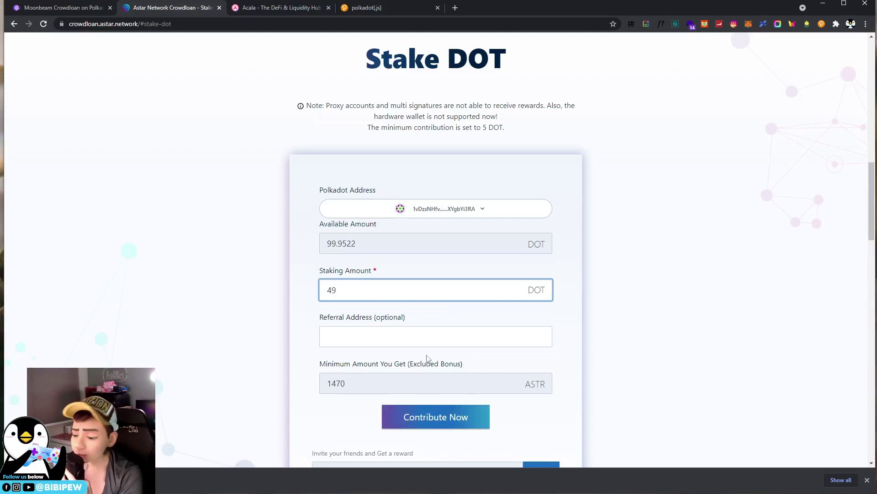
{"action": "type", "text": ".5"}
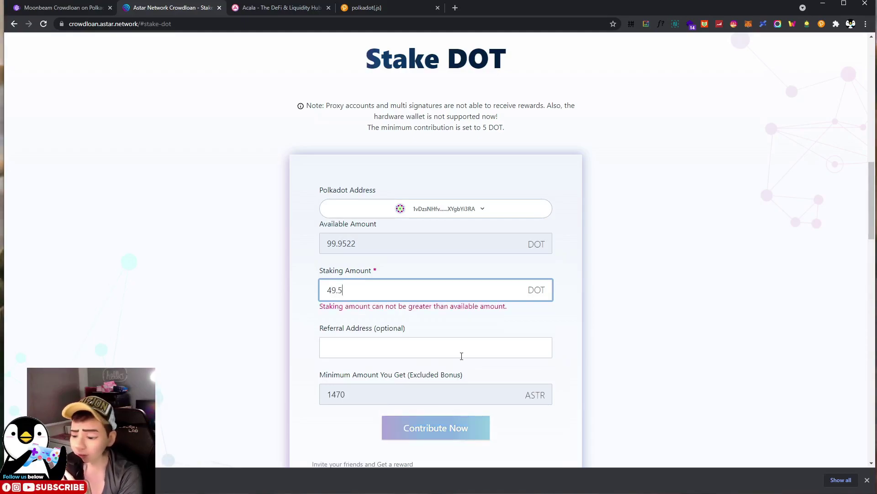
{"action": "key", "text": "BackSpace"}
{"action": "key", "text": "BackSpace"}
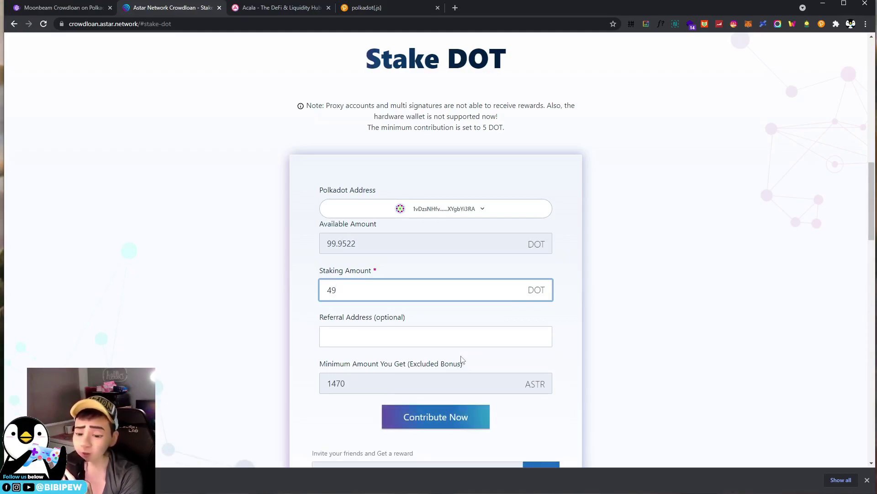
{"action": "scroll", "coordinate": [274, 284], "scroll_direction": "down", "scroll_amount": 2}
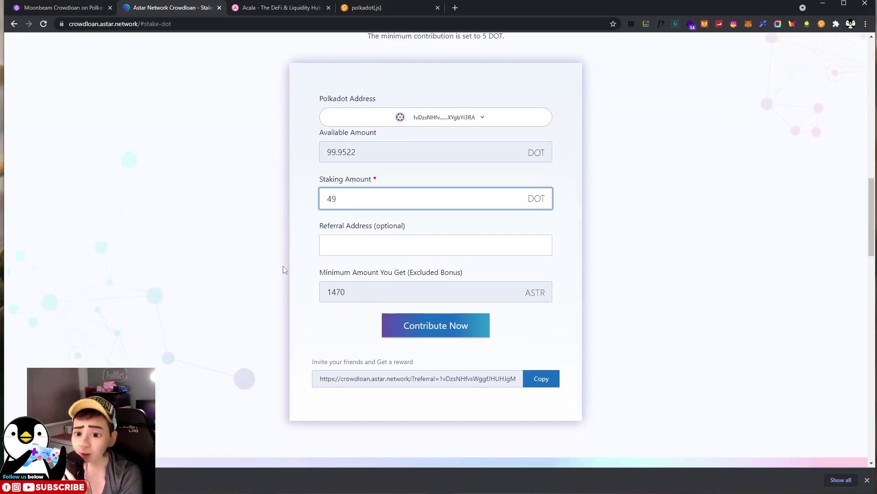
{"action": "left_click", "coordinate": [351, 246]}
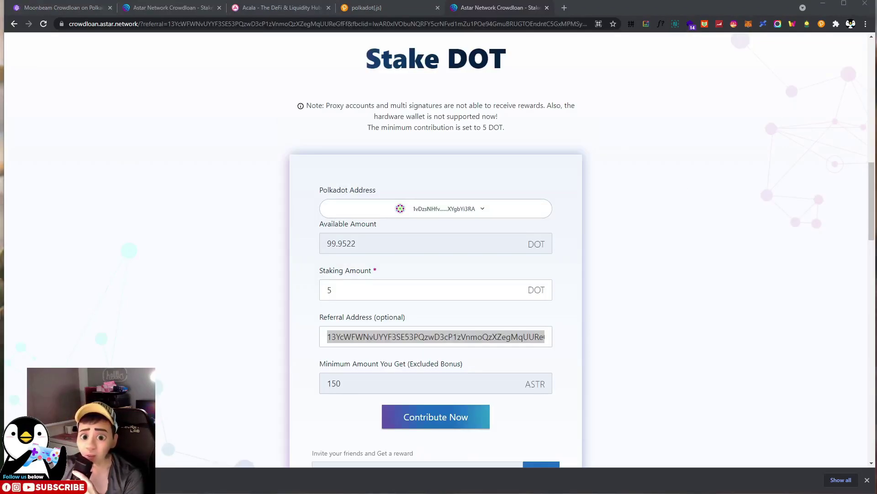
In the Astar form with the prefilled referral address, set the staking amount to 50 DOT and check the early bird countdown.
{"action": "left_click_drag", "start_coordinate": [337, 287], "coordinate": [276, 294]}
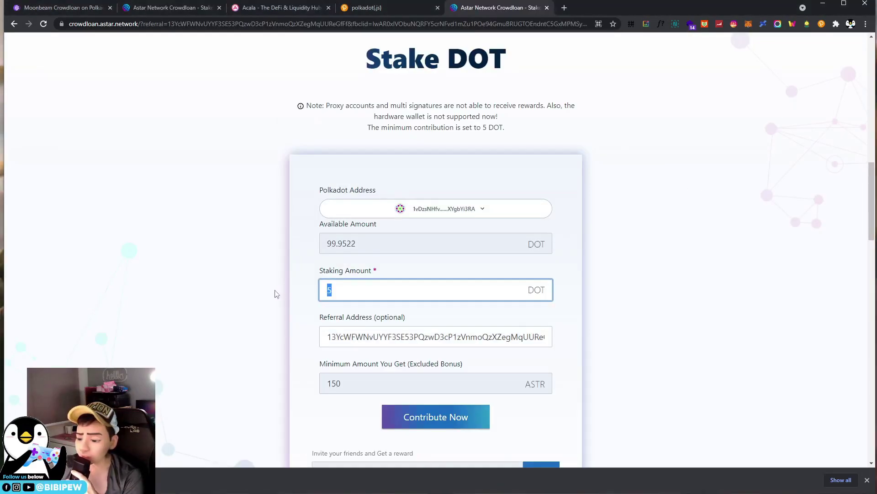
{"action": "type", "text": "0"}
{"action": "scroll", "coordinate": [383, 266], "scroll_direction": "up", "scroll_amount": 6}
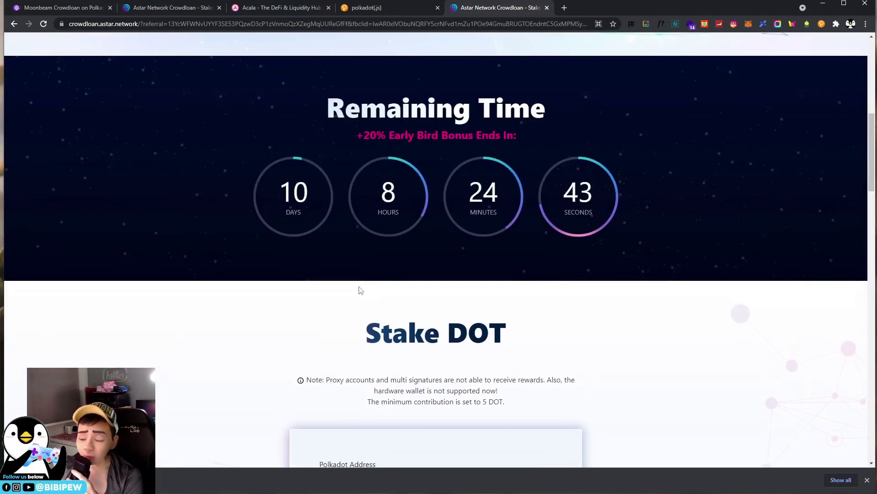
{"action": "scroll", "coordinate": [352, 286], "scroll_direction": "up", "scroll_amount": 5}
{"action": "scroll", "coordinate": [350, 287], "scroll_direction": "down", "scroll_amount": 5}
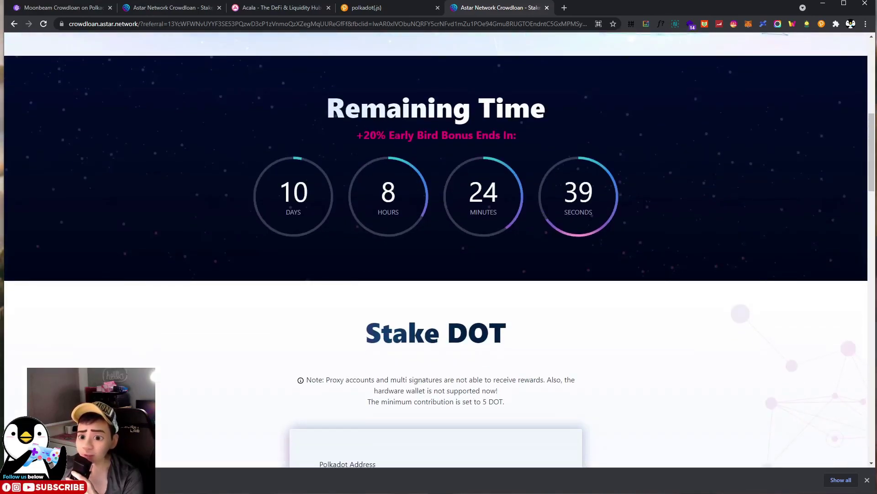
{"action": "scroll", "coordinate": [500, 163], "scroll_direction": "down", "scroll_amount": 9}
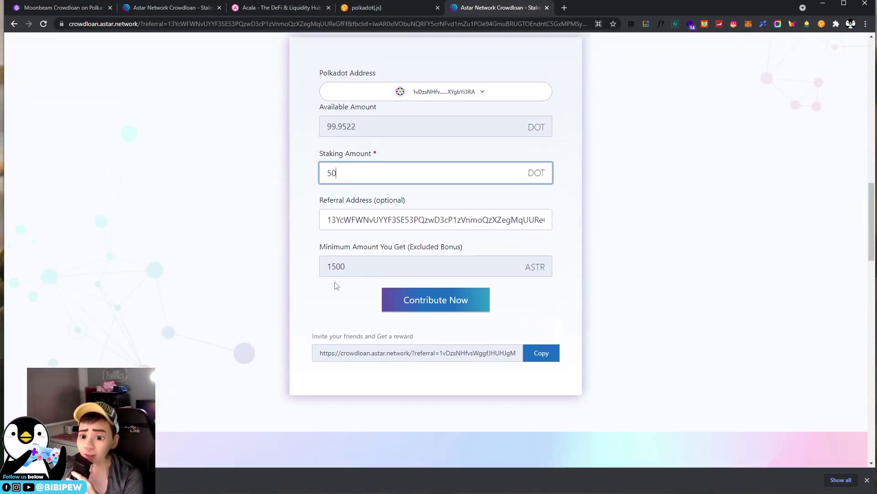
Check the selected Polkadot address and copy the Astar referral link for inviting friends.
{"action": "scroll", "coordinate": [334, 283], "scroll_direction": "up", "scroll_amount": 2}
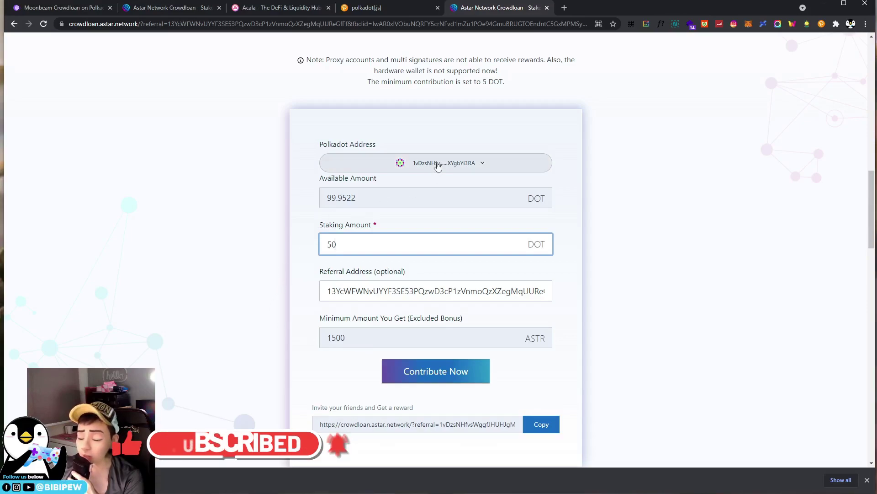
{"action": "scroll", "coordinate": [445, 169], "scroll_direction": "down", "scroll_amount": 2}
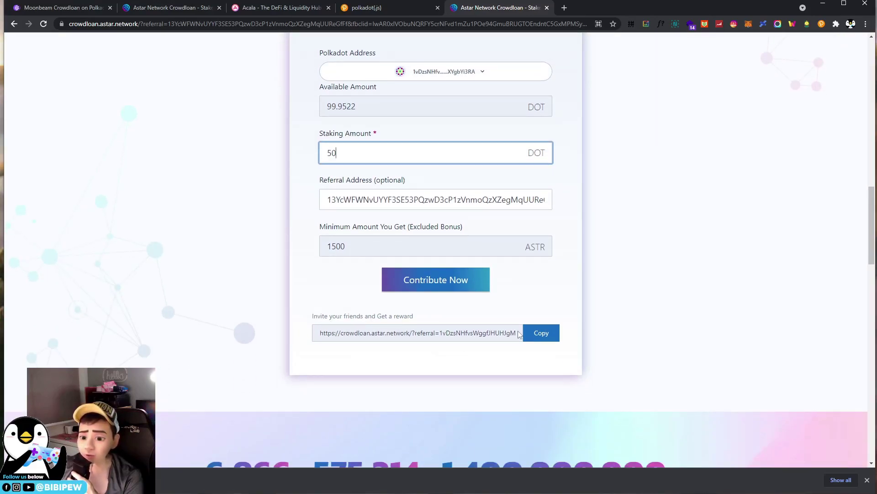
{"action": "left_click", "coordinate": [549, 339]}
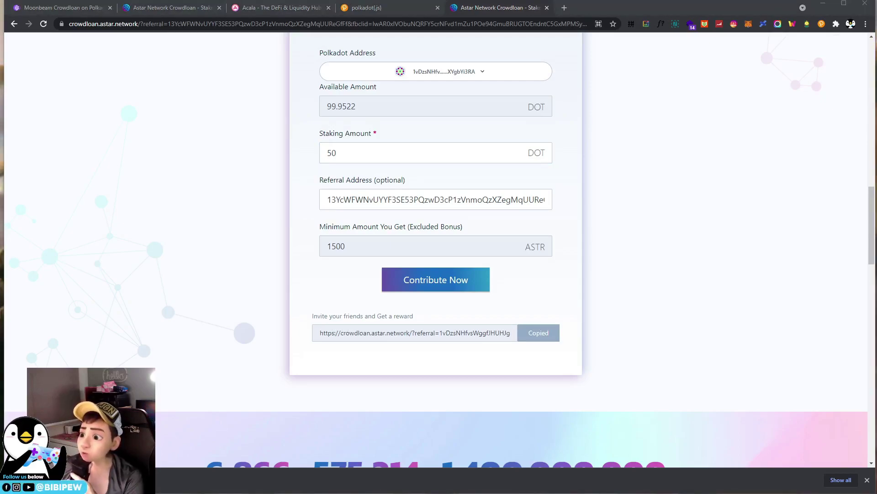
Submit the 50 DOT Astar contribution, agree to the disclaimer and sign the transaction with the account password.
{"action": "left_click", "coordinate": [442, 287]}
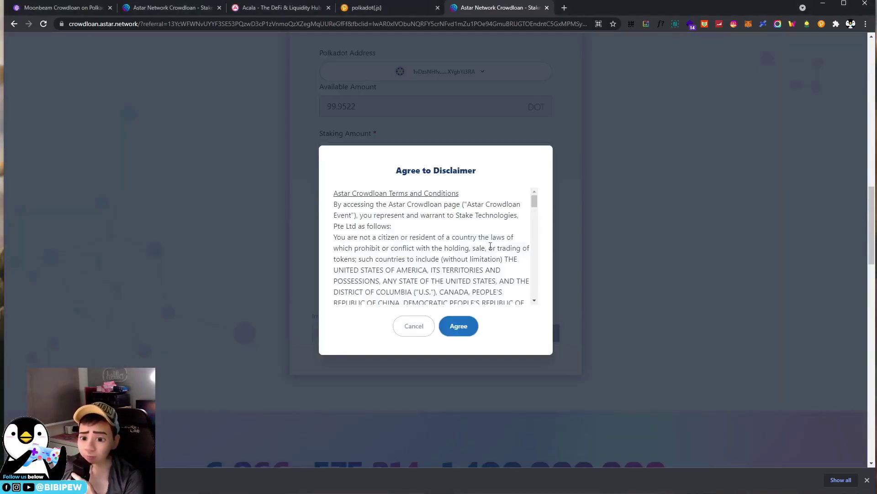
{"action": "left_click_drag", "start_coordinate": [537, 205], "coordinate": [535, 294]}
{"action": "left_click", "coordinate": [458, 327]}
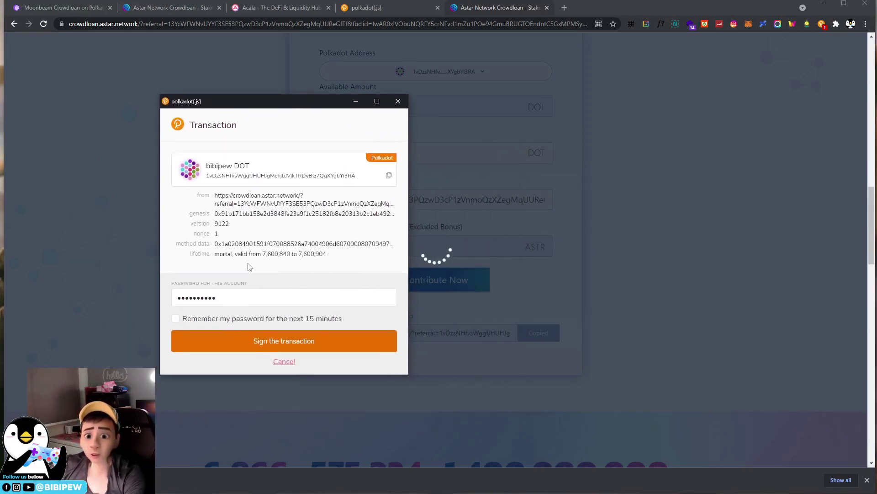
{"action": "left_click", "coordinate": [270, 342]}
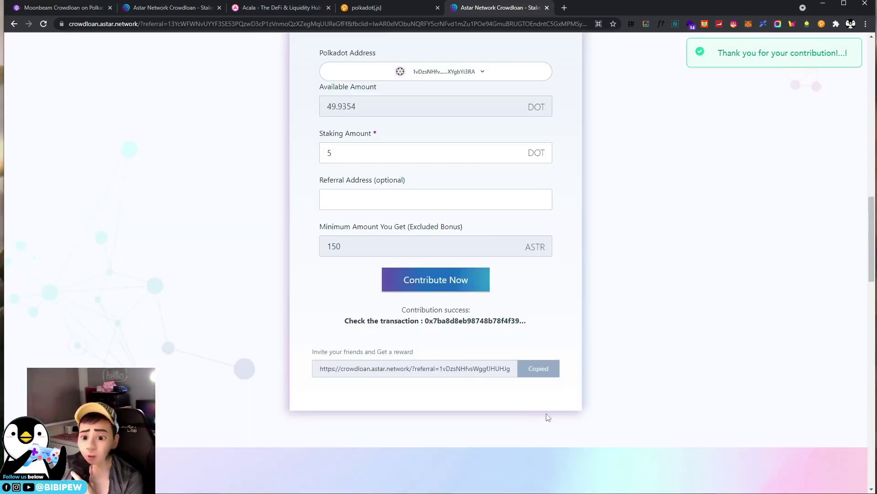
Open the Astar contribution's transaction on Subscan in a new tab, examine its details and return to the Astar page.
{"action": "right_click", "coordinate": [460, 324]}
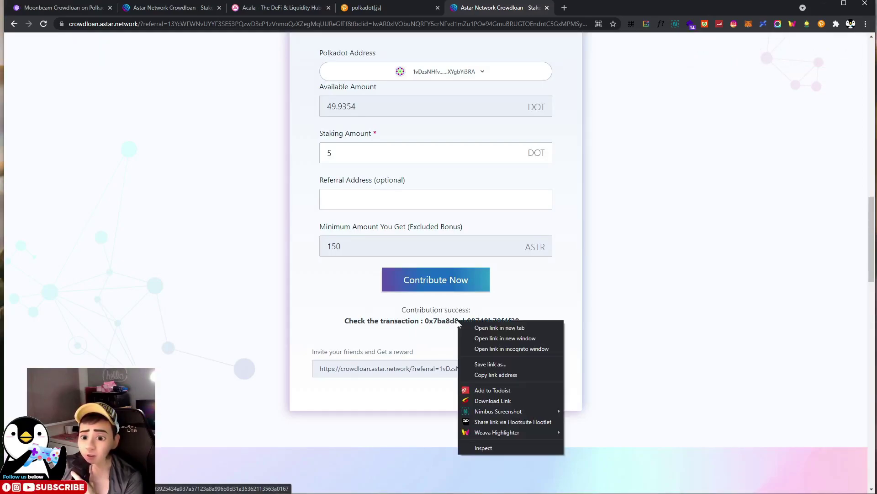
{"action": "left_click", "coordinate": [478, 328]}
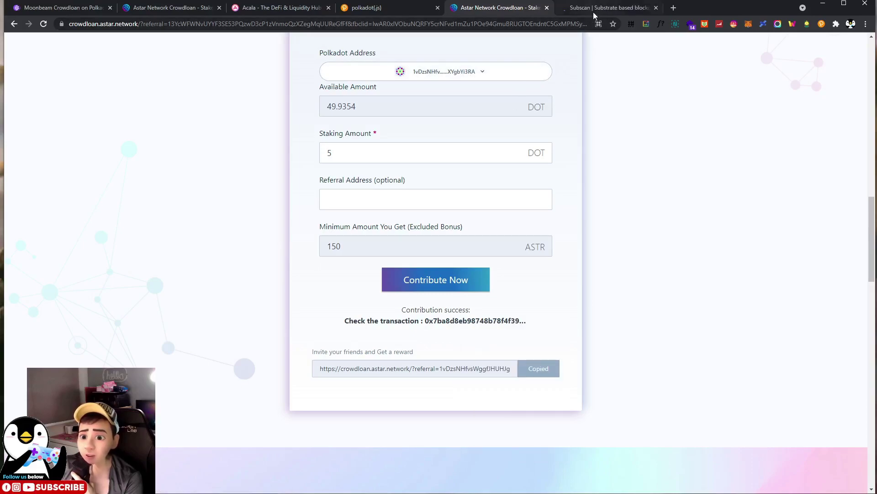
{"action": "left_click", "coordinate": [594, 12]}
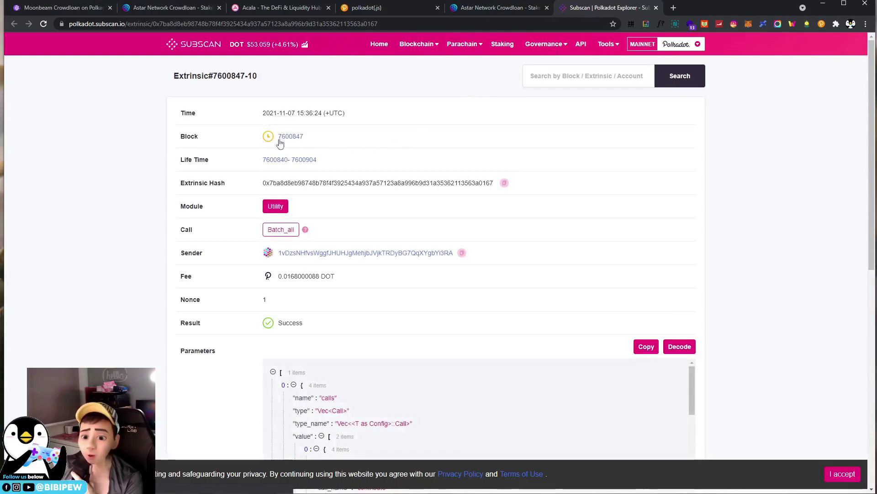
{"action": "scroll", "coordinate": [294, 333], "scroll_direction": "down", "scroll_amount": 4}
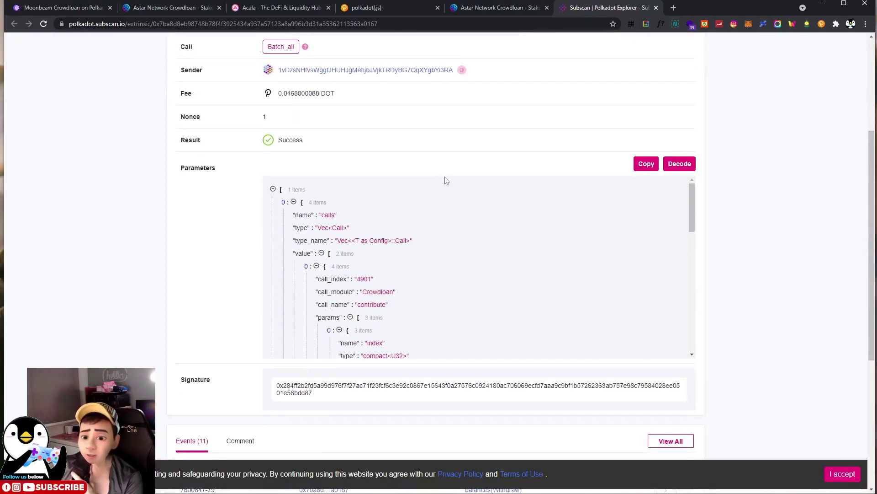
{"action": "left_click", "coordinate": [496, 7]}
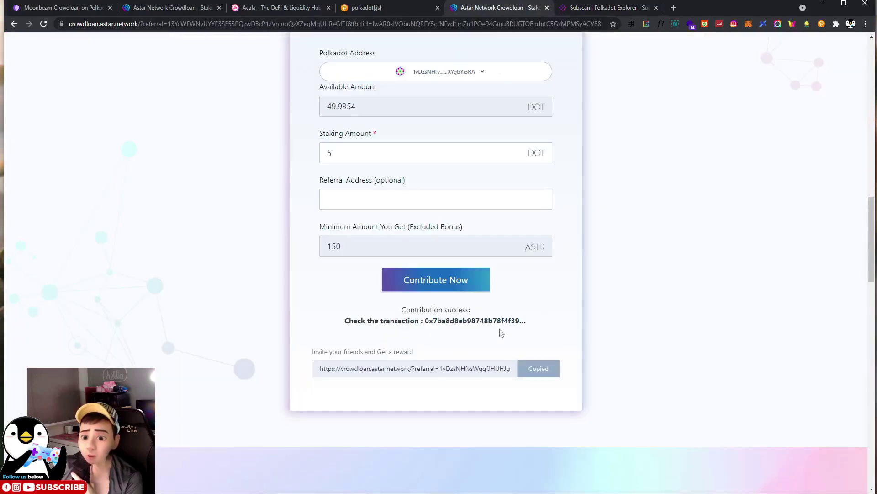
{"action": "scroll", "coordinate": [560, 366], "scroll_direction": "up", "scroll_amount": 12}
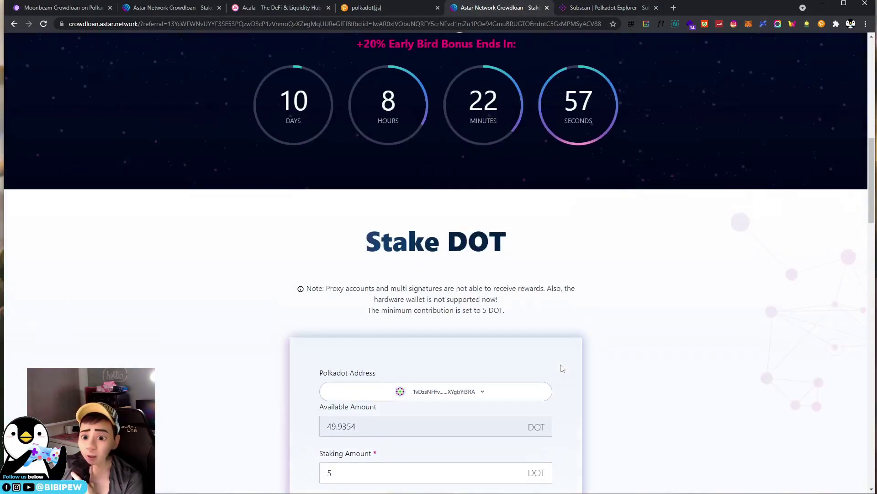
{"action": "scroll", "coordinate": [561, 364], "scroll_direction": "up", "scroll_amount": 5}
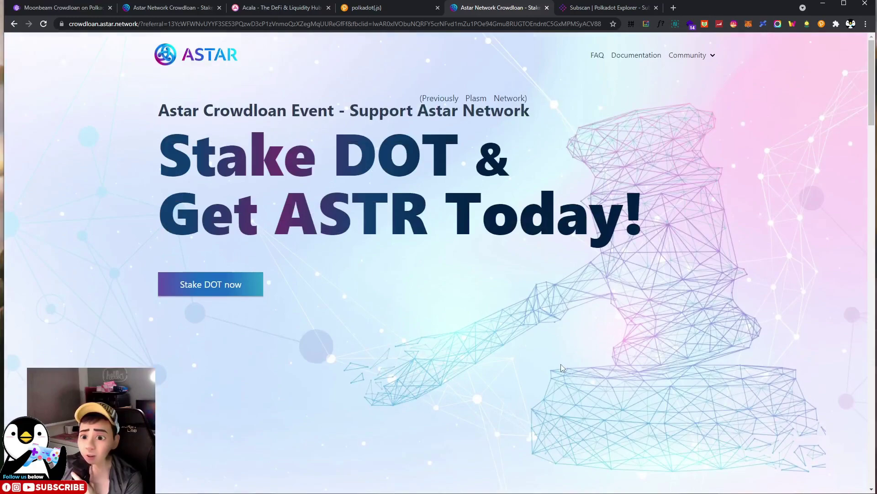
{"action": "scroll", "coordinate": [561, 364], "scroll_direction": "down", "scroll_amount": 14}
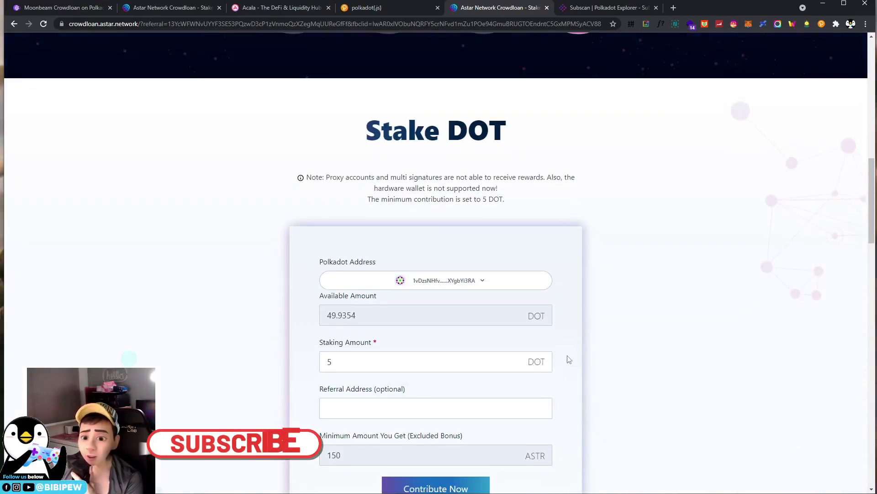
{"action": "scroll", "coordinate": [630, 272], "scroll_direction": "down", "scroll_amount": 5}
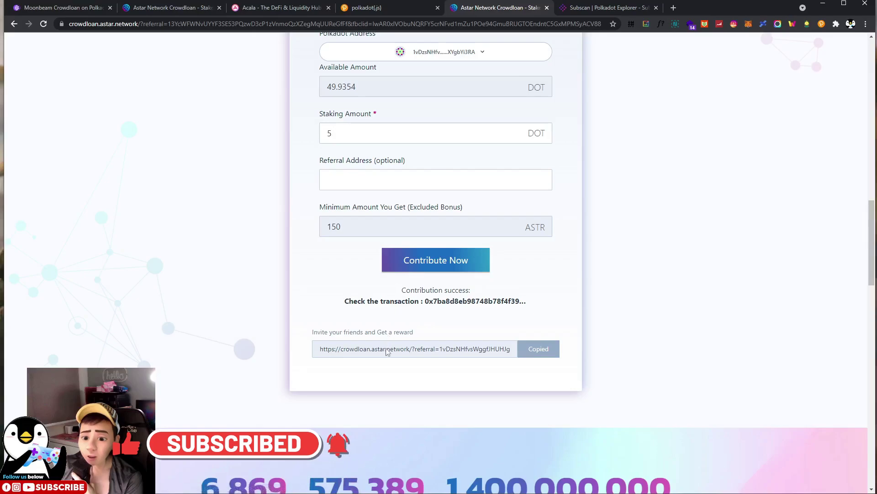
{"action": "scroll", "coordinate": [462, 351], "scroll_direction": "down", "scroll_amount": 20}
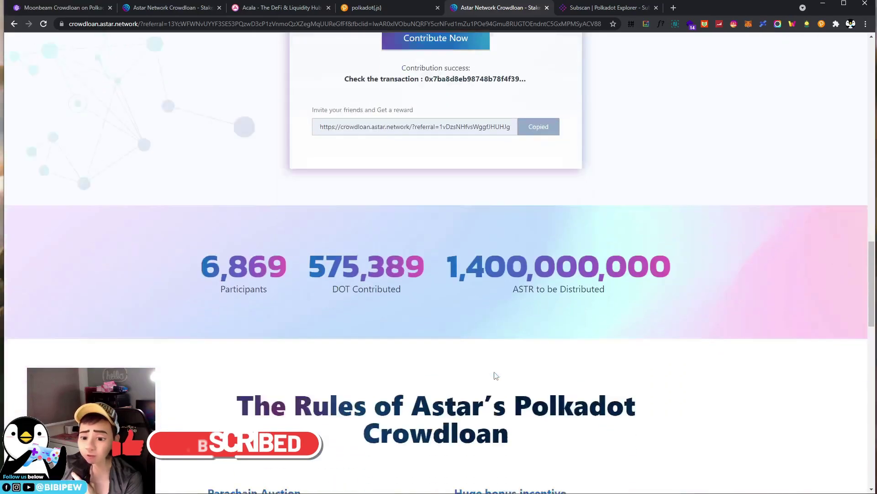
{"action": "scroll", "coordinate": [491, 370], "scroll_direction": "up", "scroll_amount": 20}
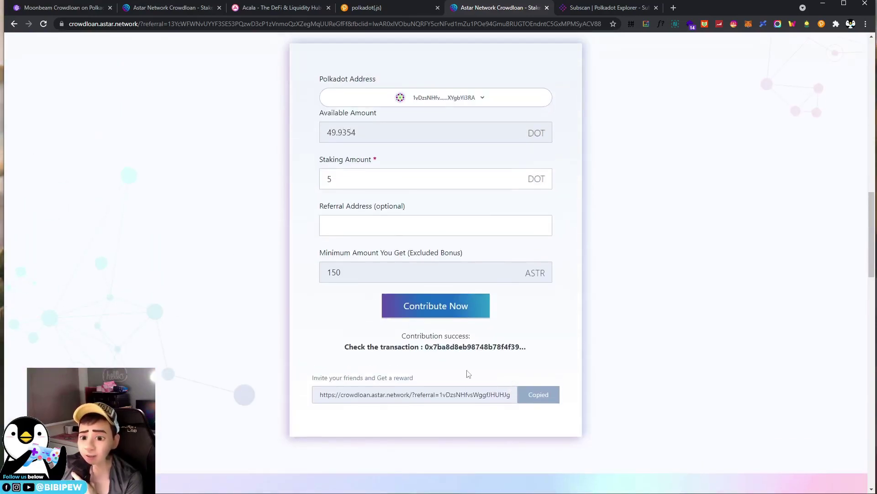
Switch to the Moonbeam Foundation site, start a contribution to the Moonbeam crowdloan and connect it to Polkadot{.js}.
{"action": "left_click", "coordinate": [63, 13]}
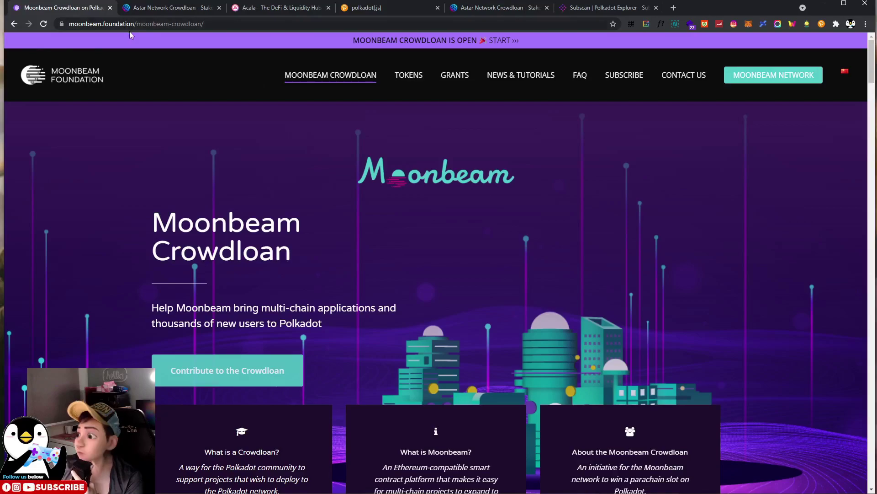
{"action": "left_click", "coordinate": [234, 379]}
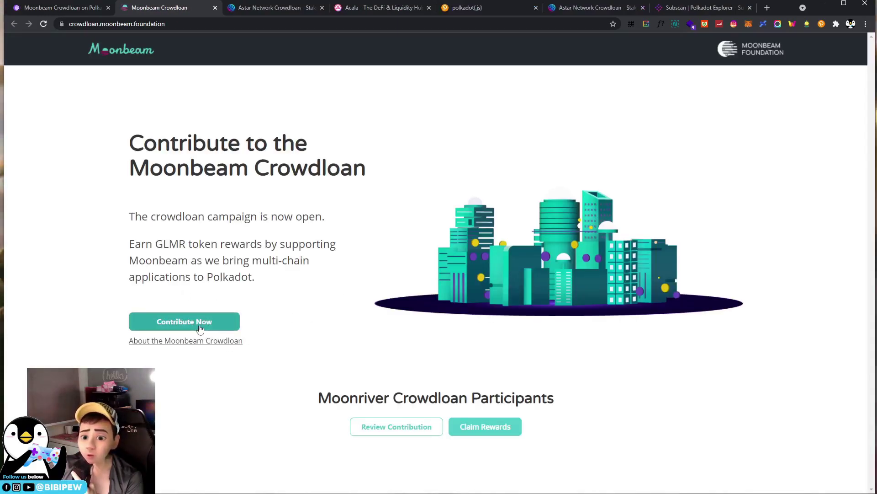
{"action": "left_click", "coordinate": [200, 326]}
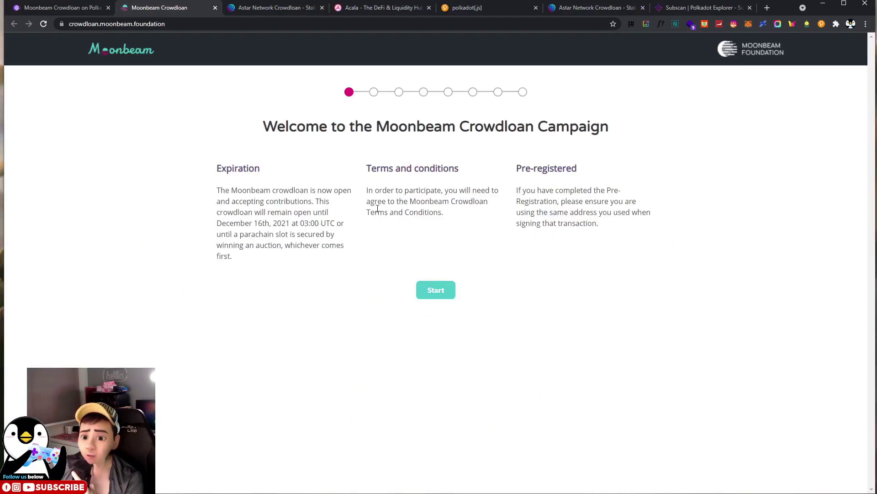
{"action": "left_click", "coordinate": [442, 295]}
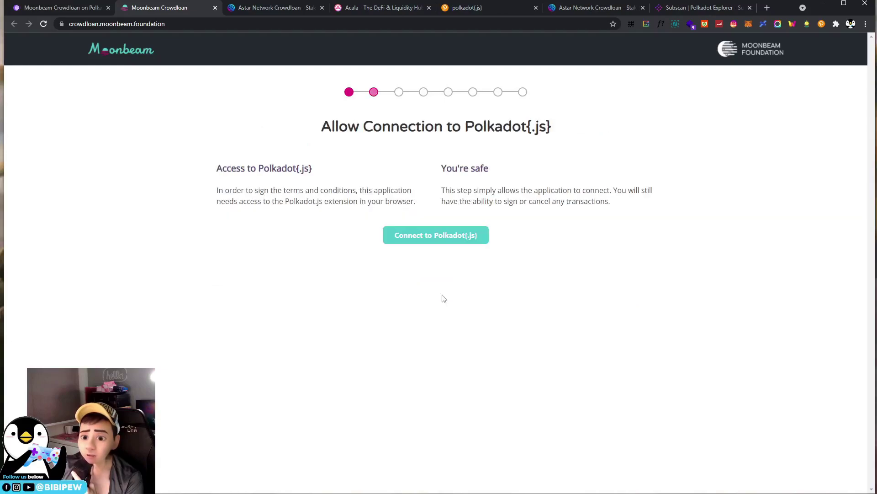
{"action": "left_click", "coordinate": [439, 236]}
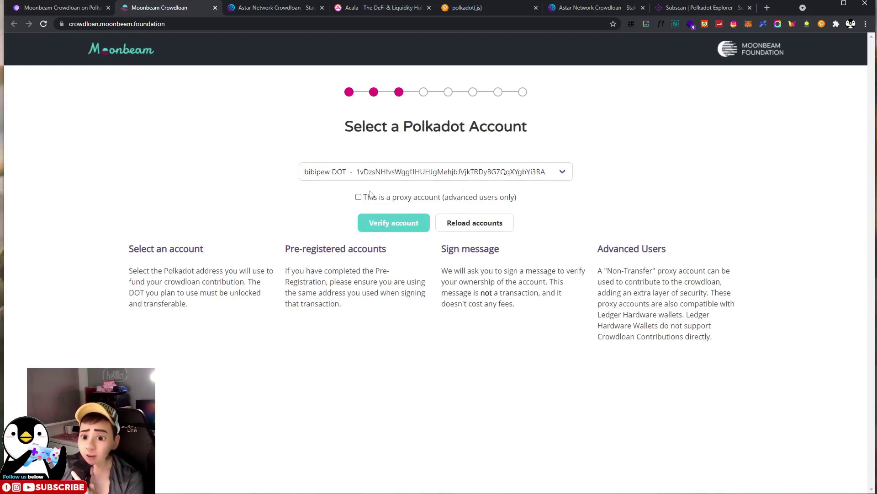
Verify the preselected Polkadot account, without the proxy option, by signing the ownership message with the account password.
{"action": "left_click", "coordinate": [401, 228]}
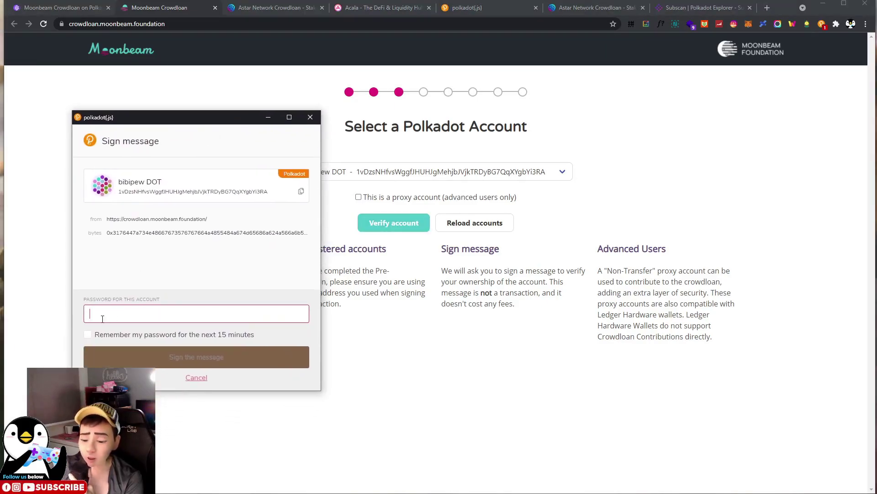
{"action": "type", "text": "••"}
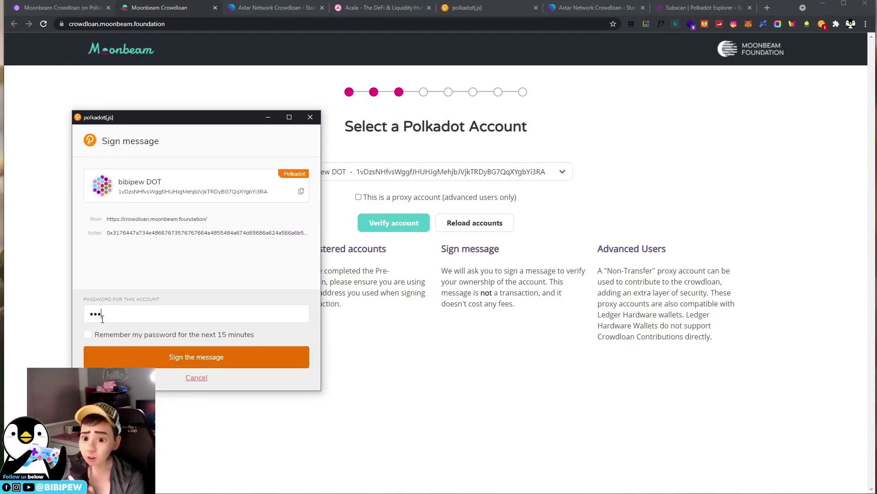
{"action": "left_click", "coordinate": [168, 355]}
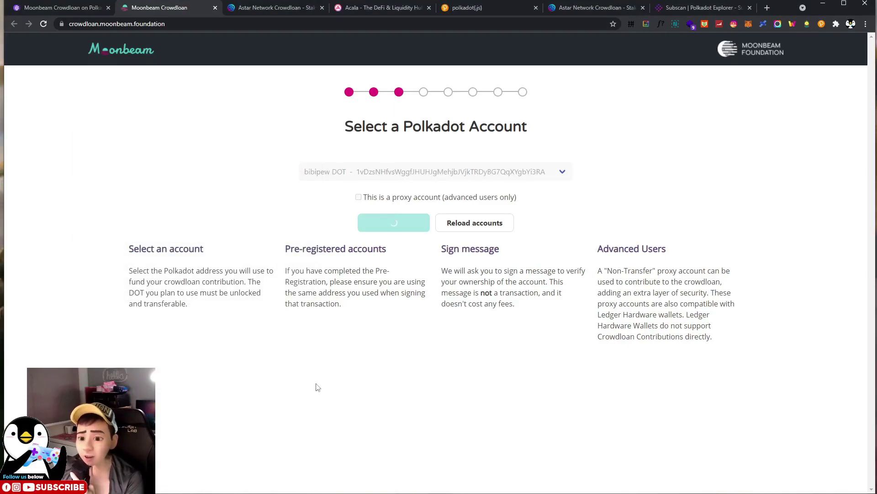
Accept the Moonbeam crowdloan terms and conditions and proceed to signing them.
{"action": "scroll", "coordinate": [305, 342], "scroll_direction": "down", "scroll_amount": 5}
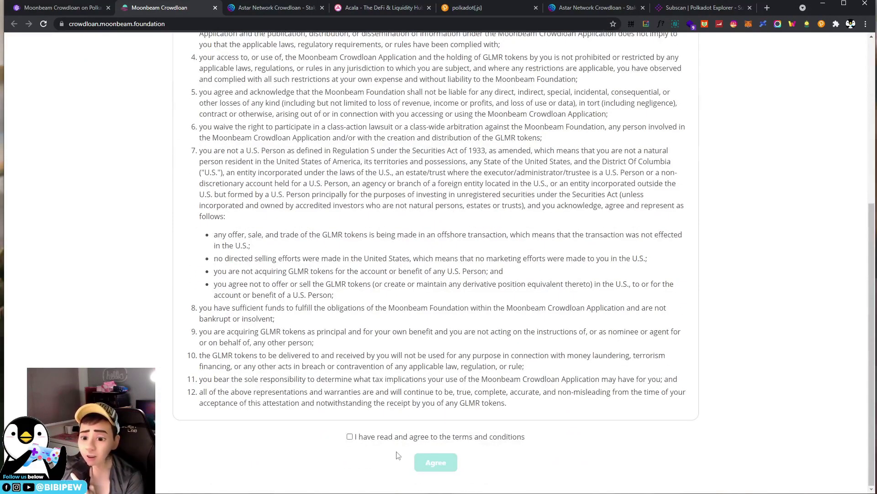
{"action": "left_click", "coordinate": [350, 436]}
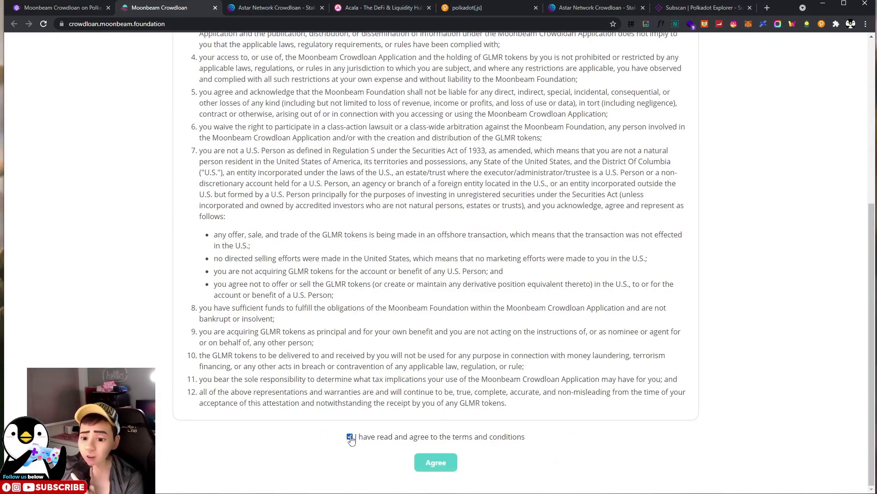
{"action": "left_click", "coordinate": [436, 462]}
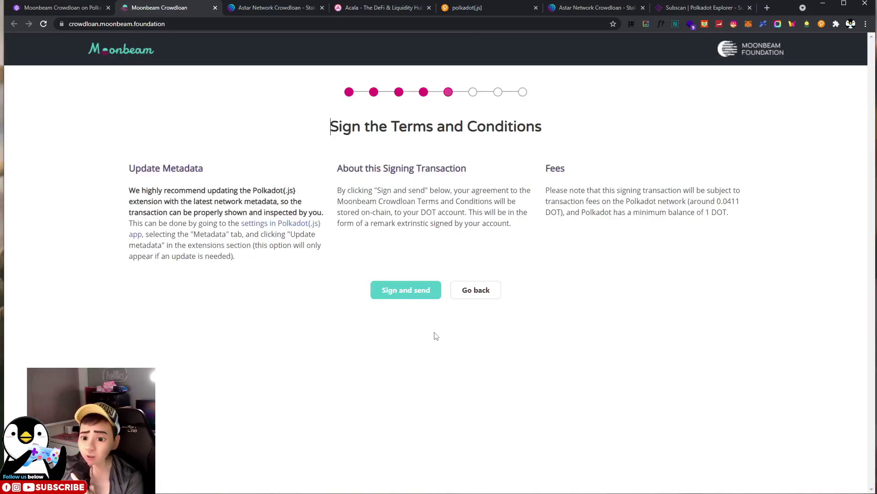
Send the Moonbeam terms and conditions for signing and enter the account password in the transaction window.
{"action": "left_click", "coordinate": [418, 295]}
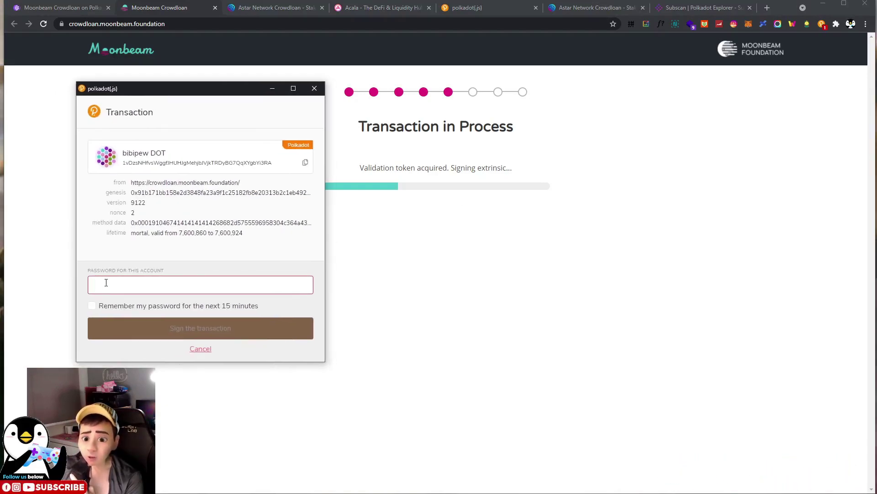
{"action": "type", "text": "••"}
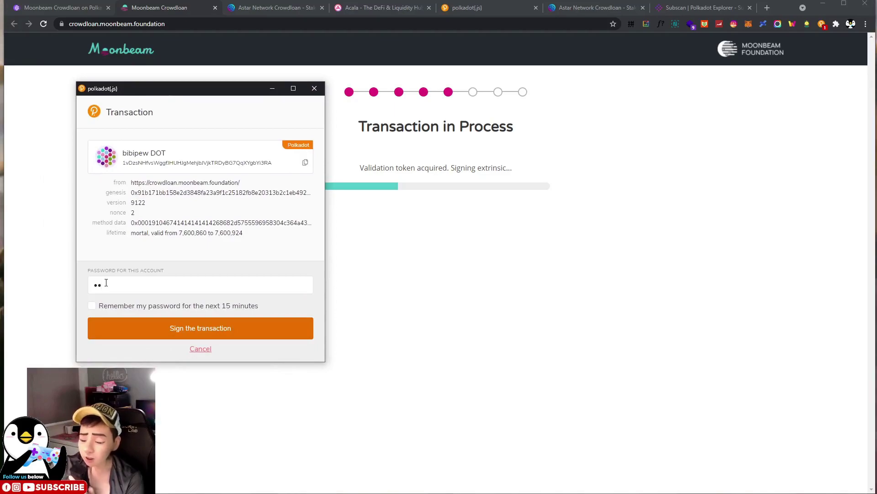
{"action": "type", "text": "••••••••"}
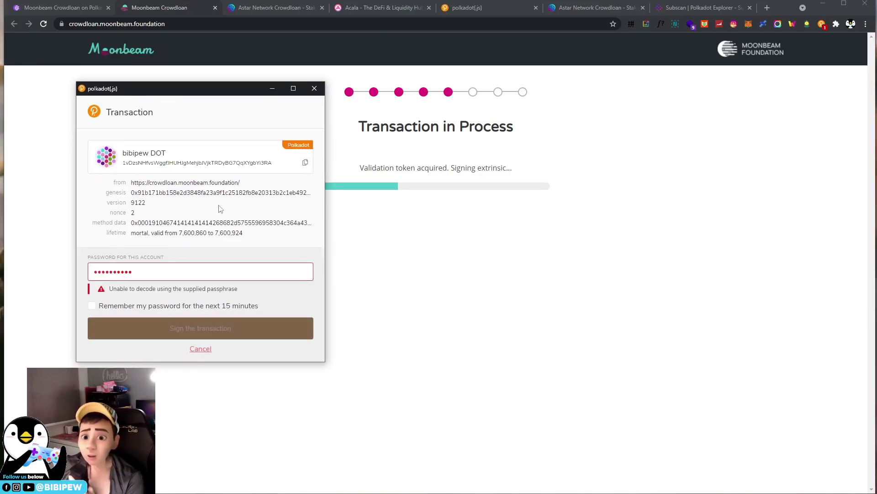
{"action": "double_click", "coordinate": [159, 275]}
{"action": "left_click_drag", "start_coordinate": [212, 95], "coordinate": [0, 95]}
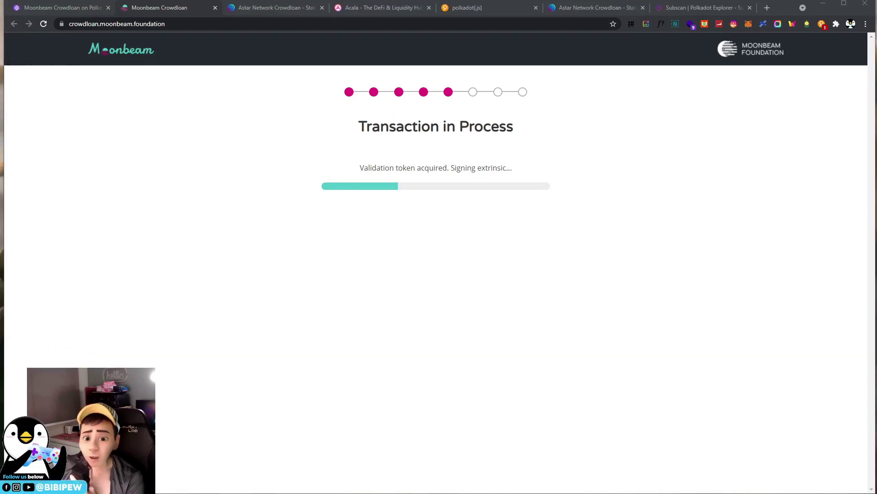